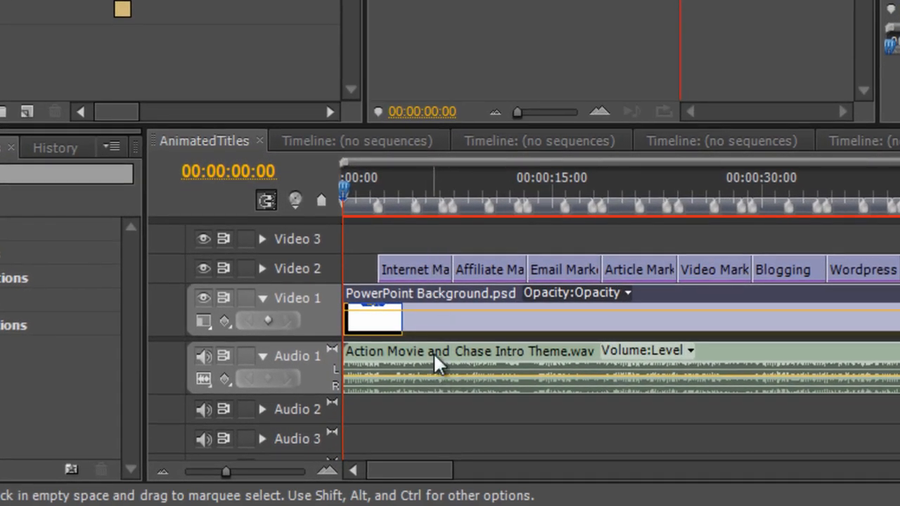
Examine the music clip and the end of the AnimatedTitles sequence, and select the PowerPoint Background clip on Video 1
click(428, 356)
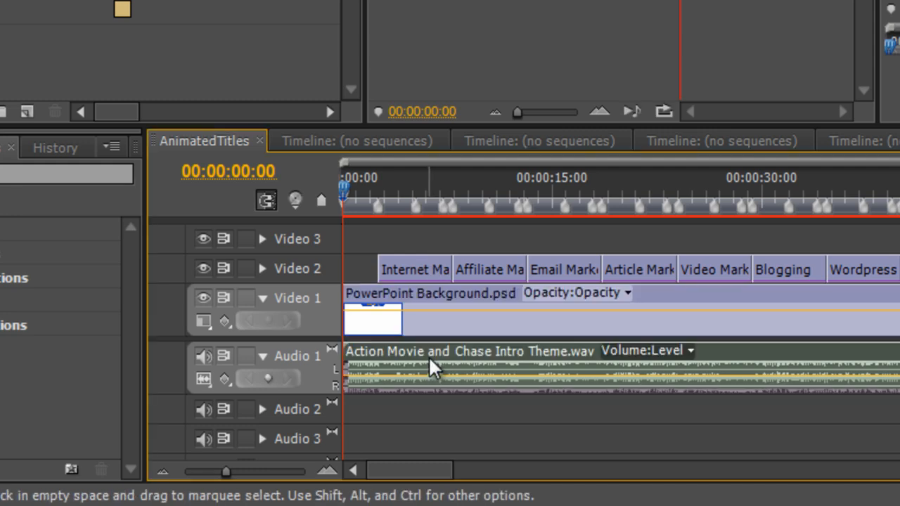
drag(422, 469, 504, 469)
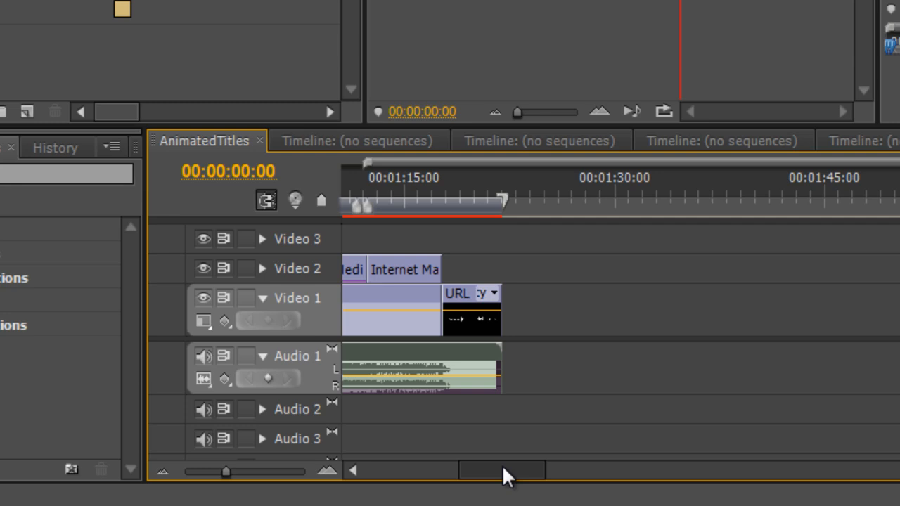
drag(502, 469, 377, 469)
click(433, 297)
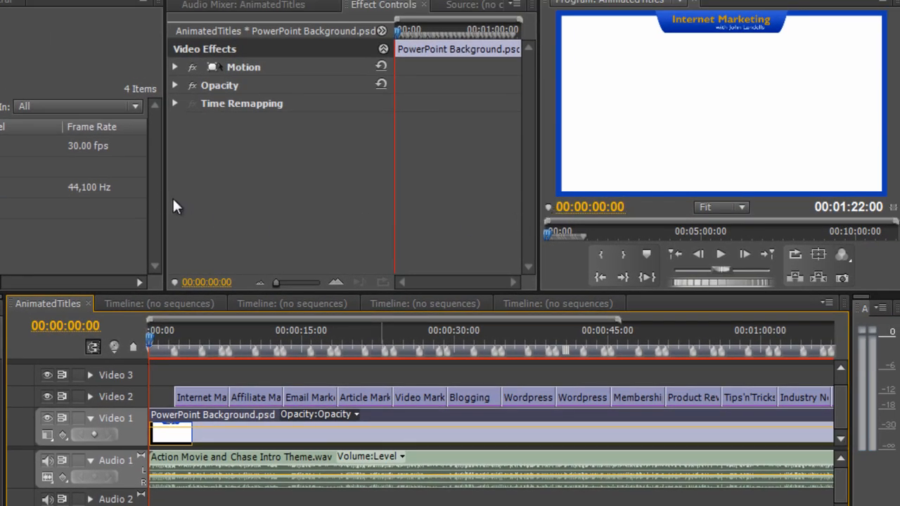
Resize the workspace panels to widen the Effect Controls and Program monitor areas and make the upper row taller
drag(162, 198, 26, 202)
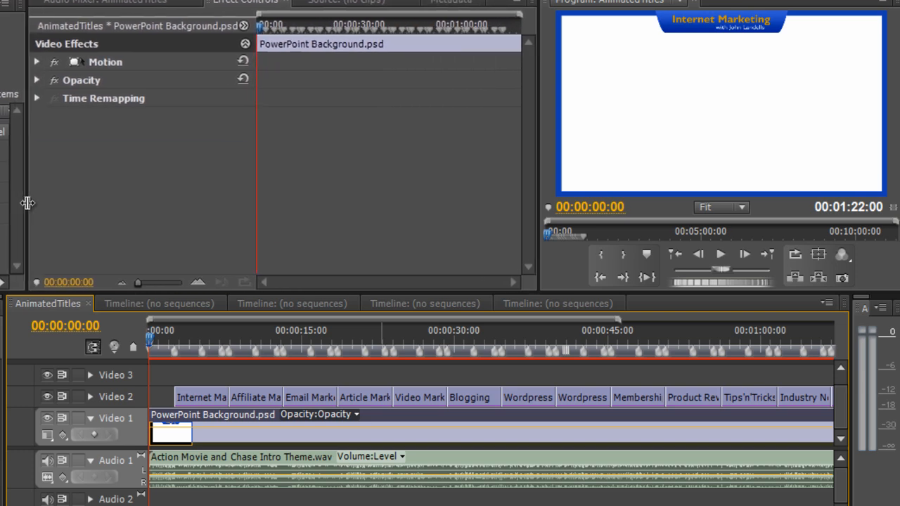
drag(540, 180, 367, 181)
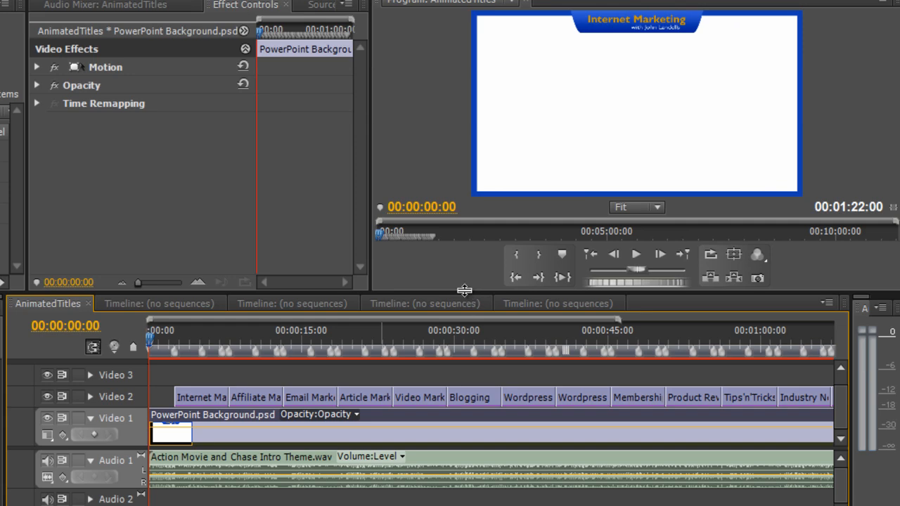
drag(464, 290, 463, 341)
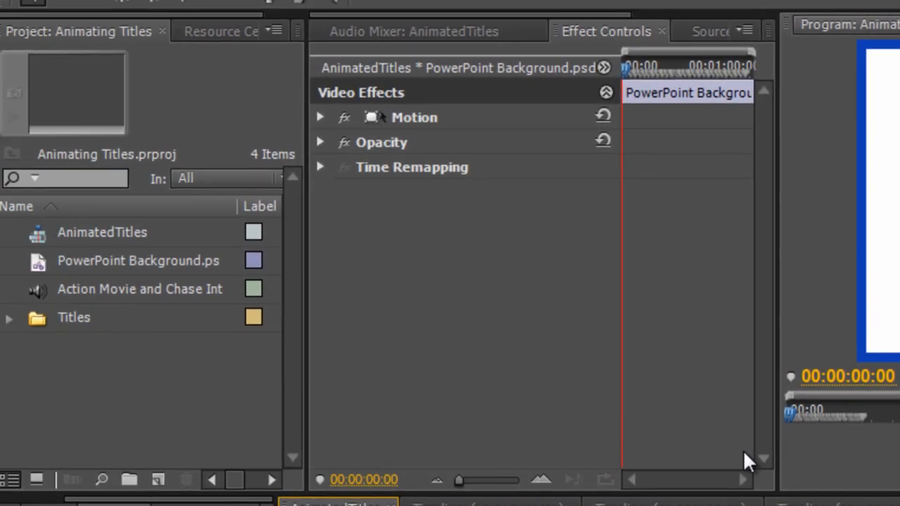
Expand the Titles bin, look through its title clips, and collapse it again
click(42, 322)
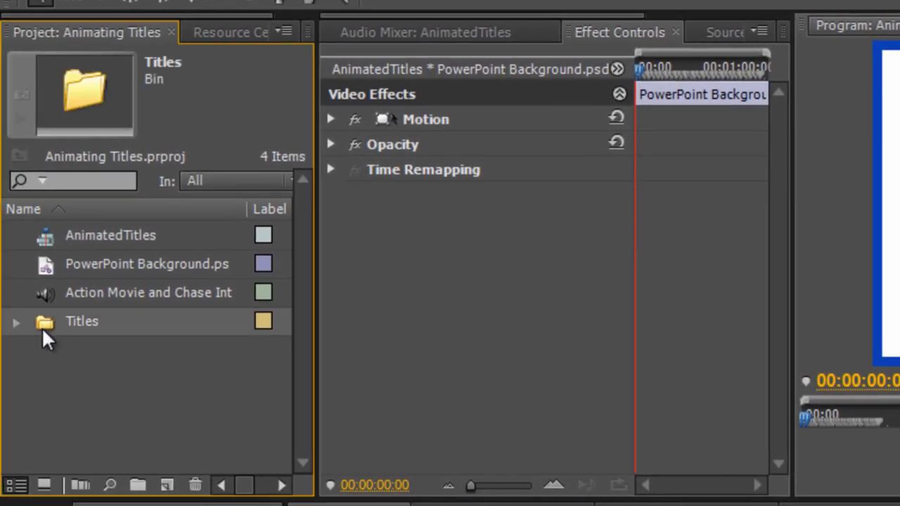
click(18, 322)
scroll(104, 406, down, 5)
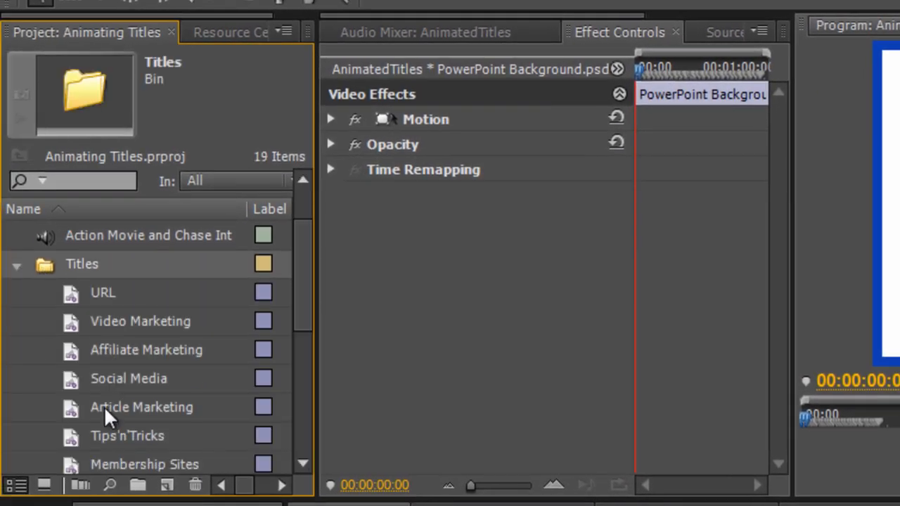
scroll(105, 414, down, 1)
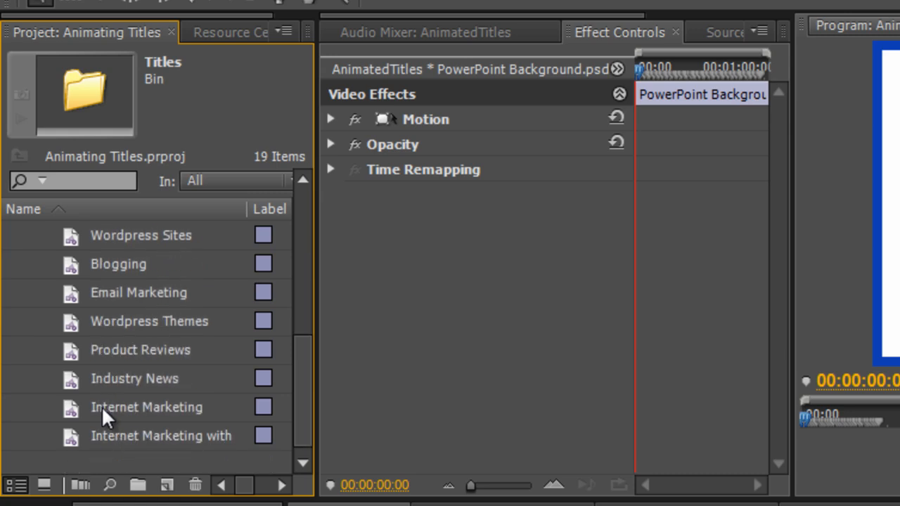
scroll(101, 405, up, 5)
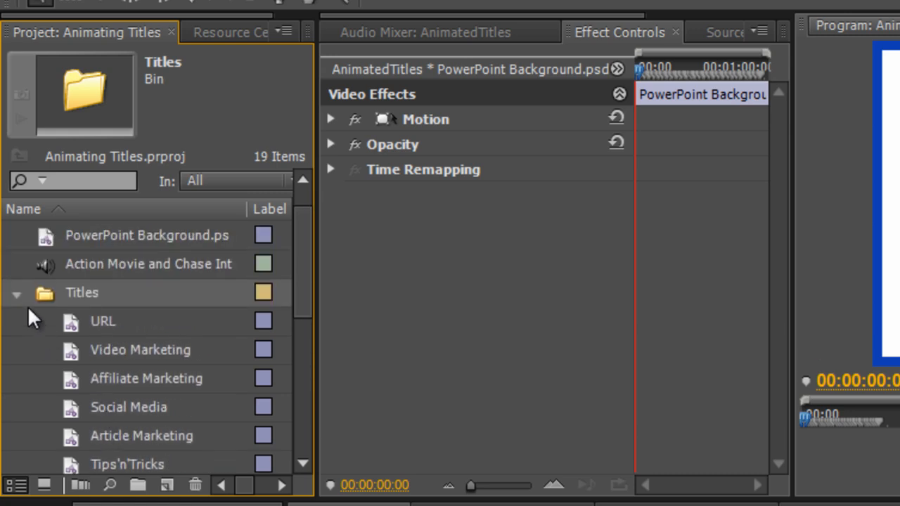
click(17, 296)
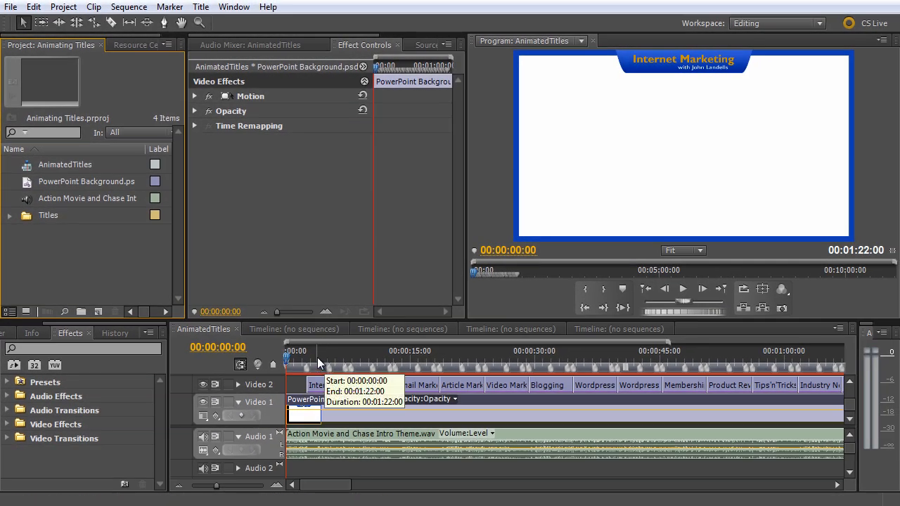
Preview the first four titles on Video 2 by moving the playhead from Internet Marketing to Article Marketing
click(317, 357)
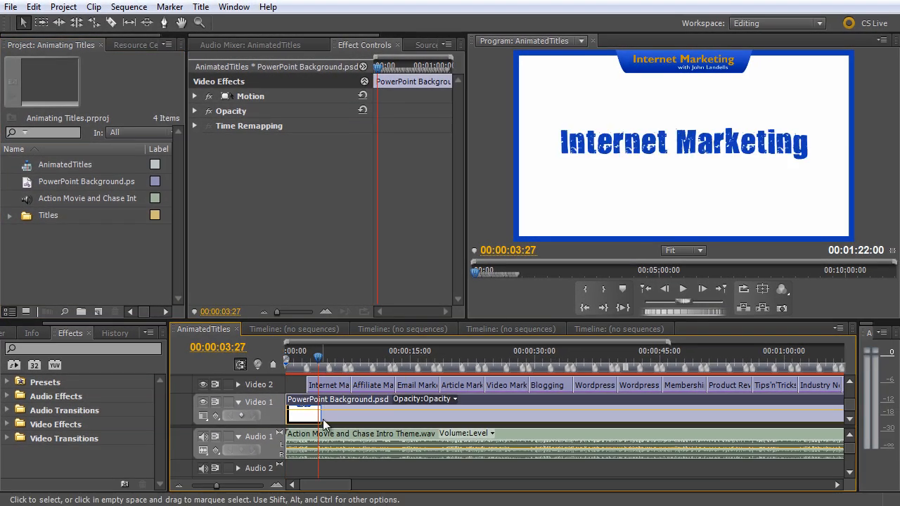
click(366, 353)
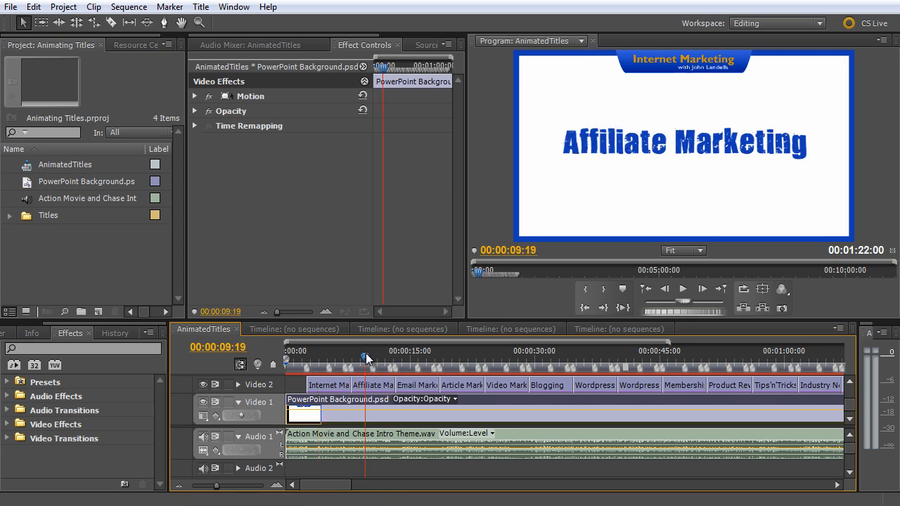
click(405, 358)
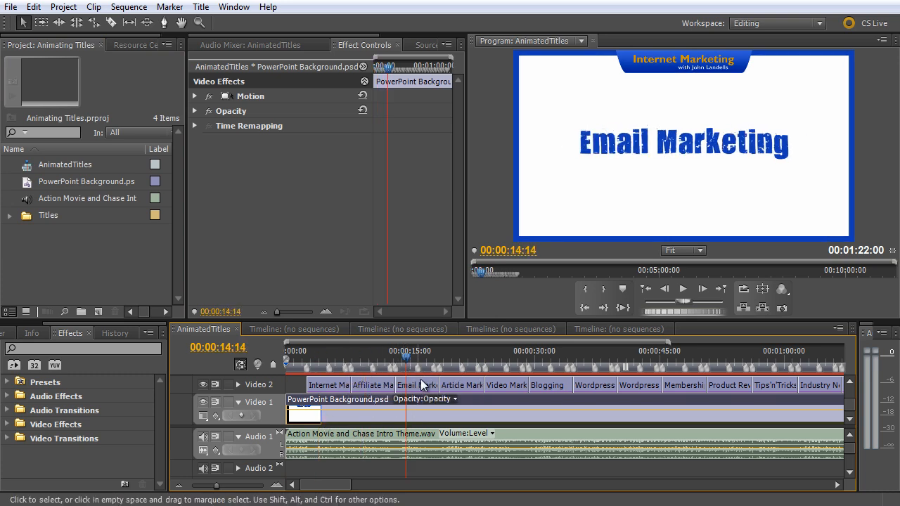
click(454, 355)
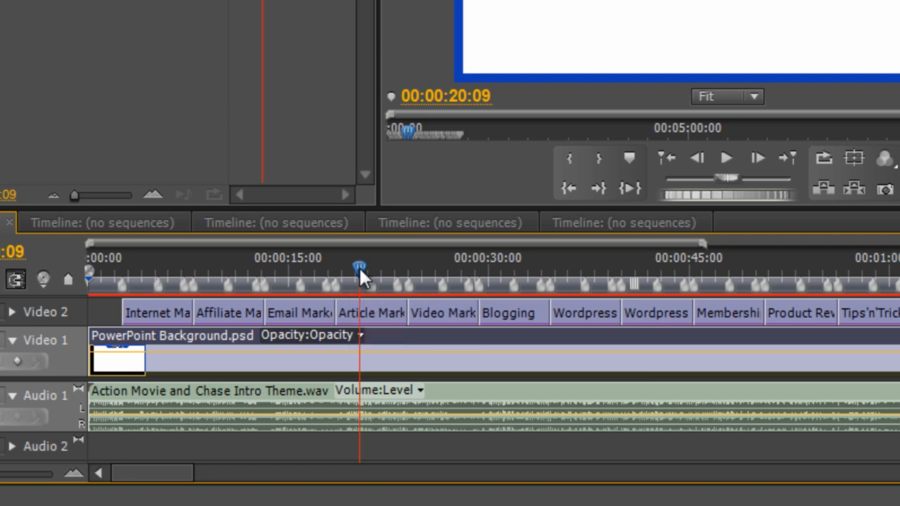
Play the sequence from the beginning and stop it at the end of the Email Marketing title
drag(358, 266, 83, 260)
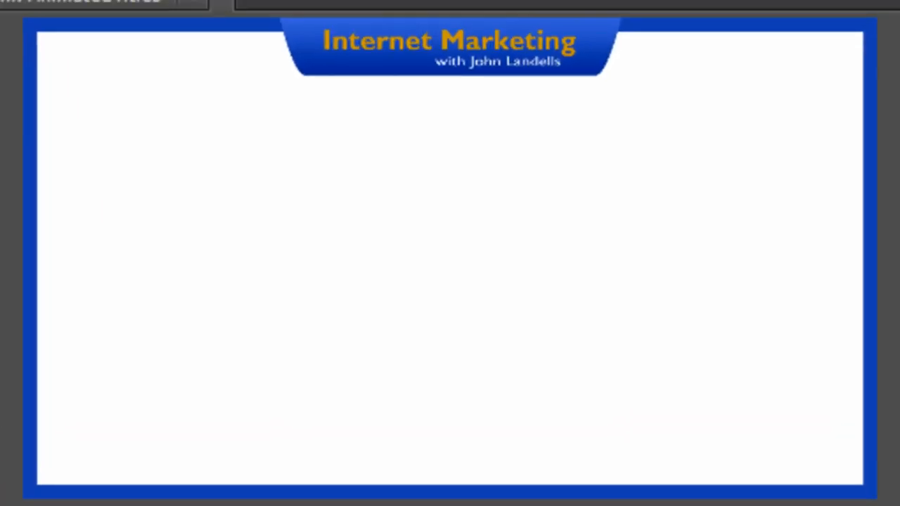
click(450, 504)
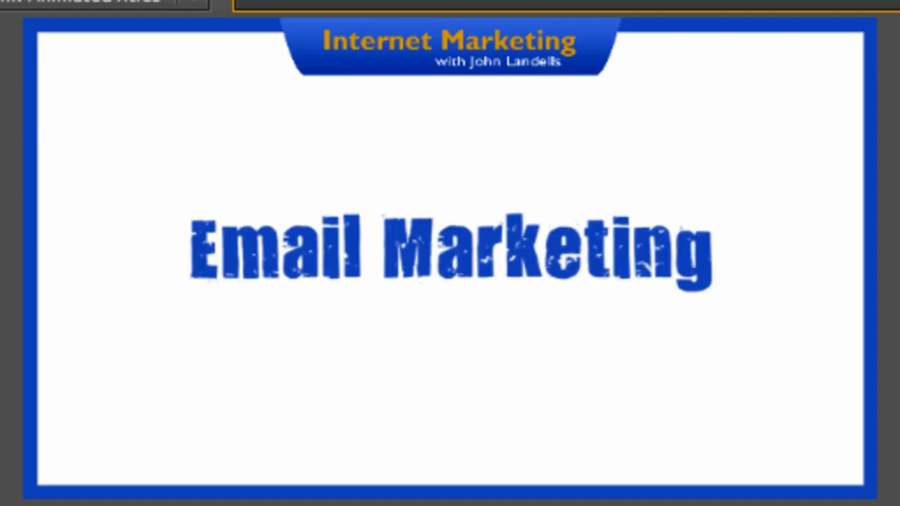
click(685, 289)
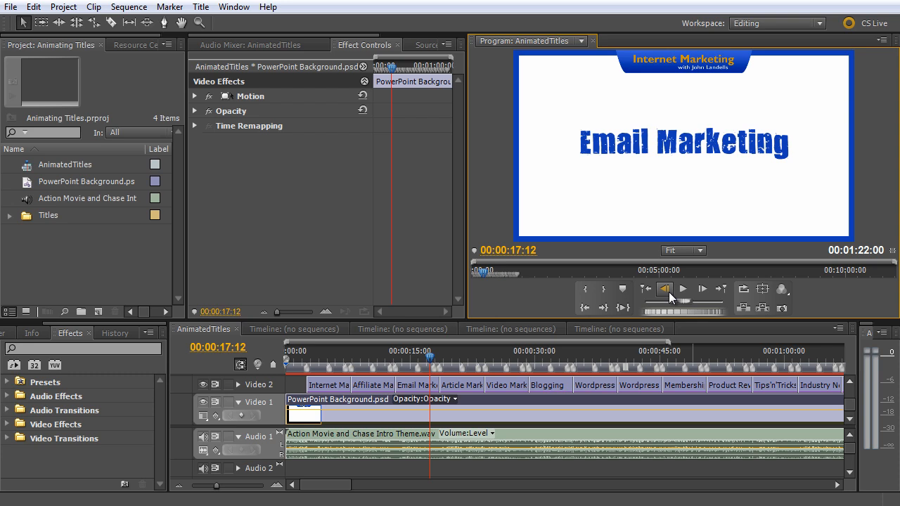
Scrub through the Internet Marketing title in the sequence to examine its existing wave animation
click(318, 359)
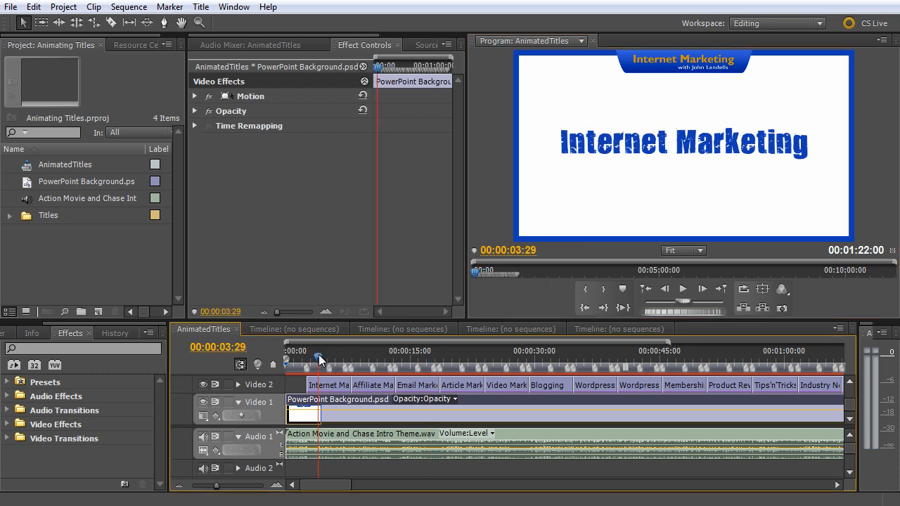
drag(218, 486, 223, 490)
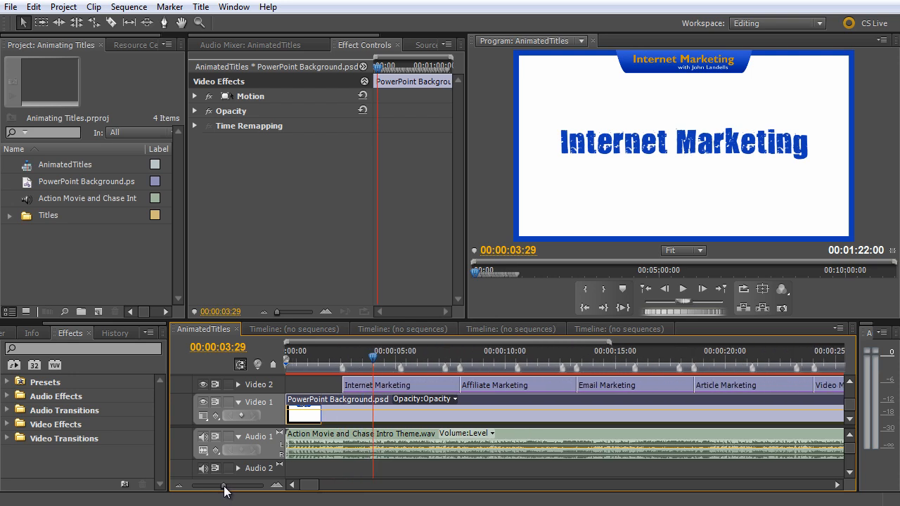
drag(371, 357, 404, 357)
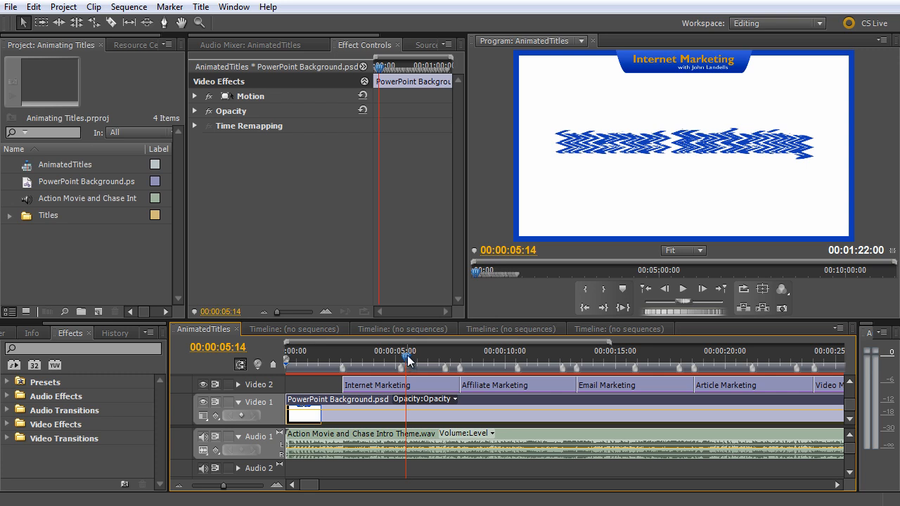
drag(407, 361, 376, 362)
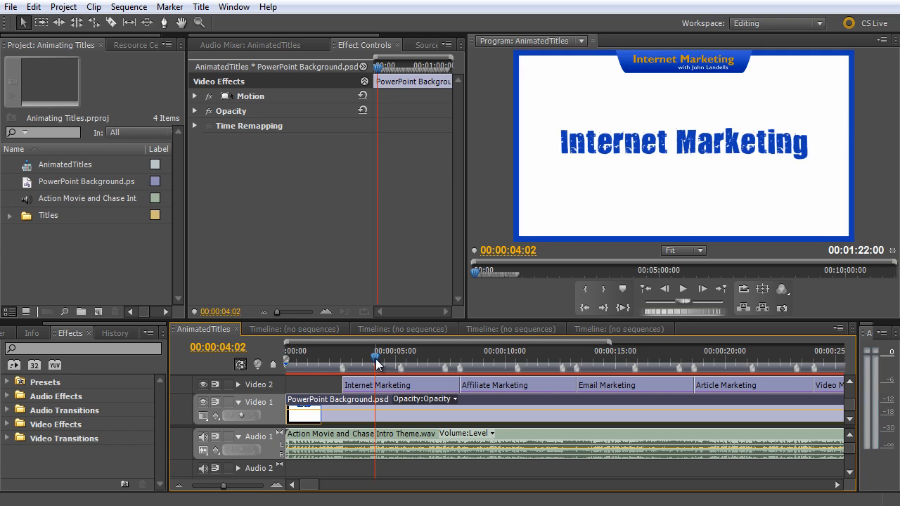
Move the playhead to the marker at 00:00:07:08 and select the Internet Marketing title on Video 2
double_click(445, 369)
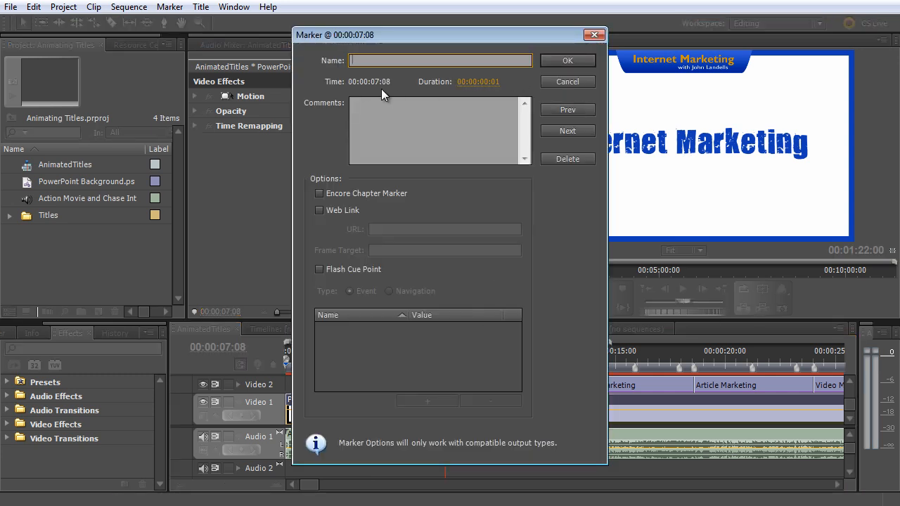
click(580, 82)
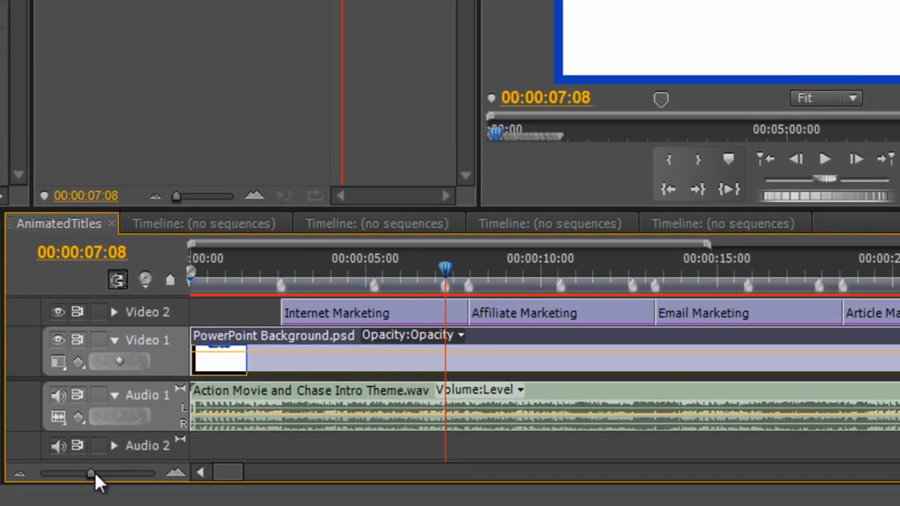
drag(94, 472, 103, 473)
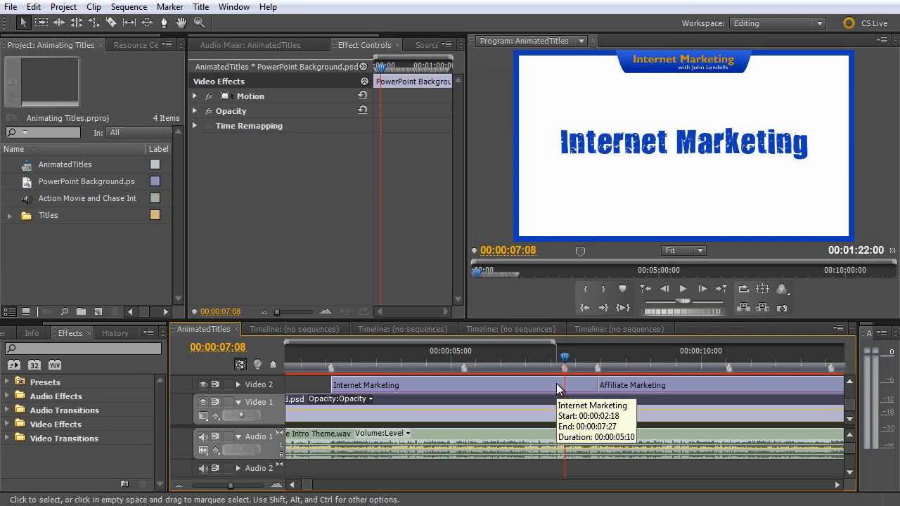
click(556, 388)
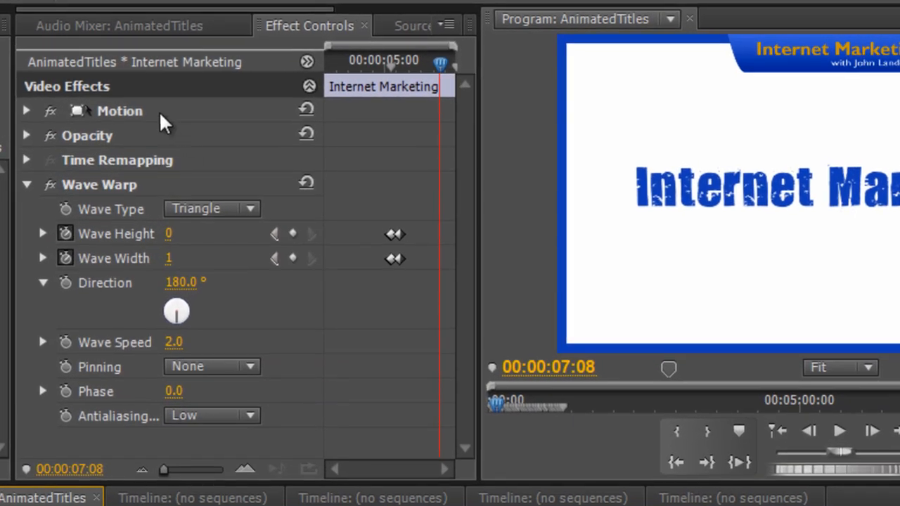
Add Scale 100.0 and Opacity 100.0 % keyframes to the Internet Marketing title at 00:00:07:08
click(27, 111)
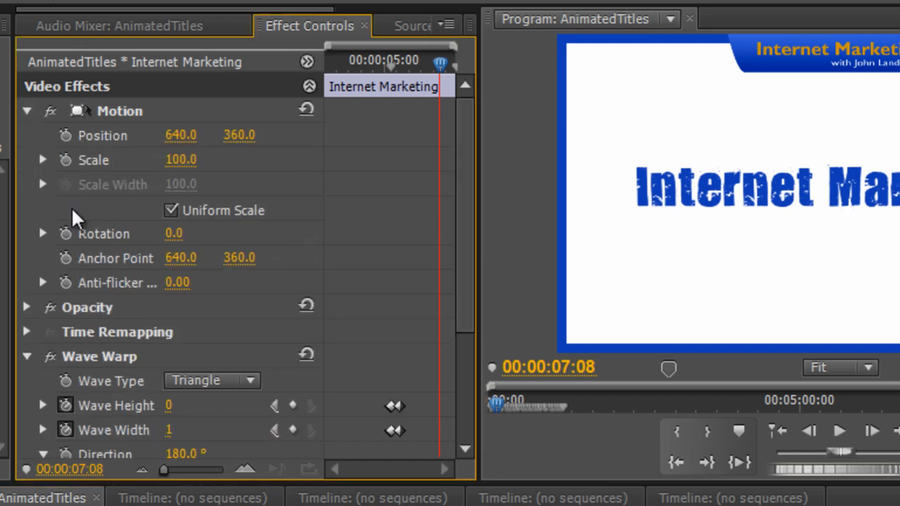
click(68, 160)
click(26, 307)
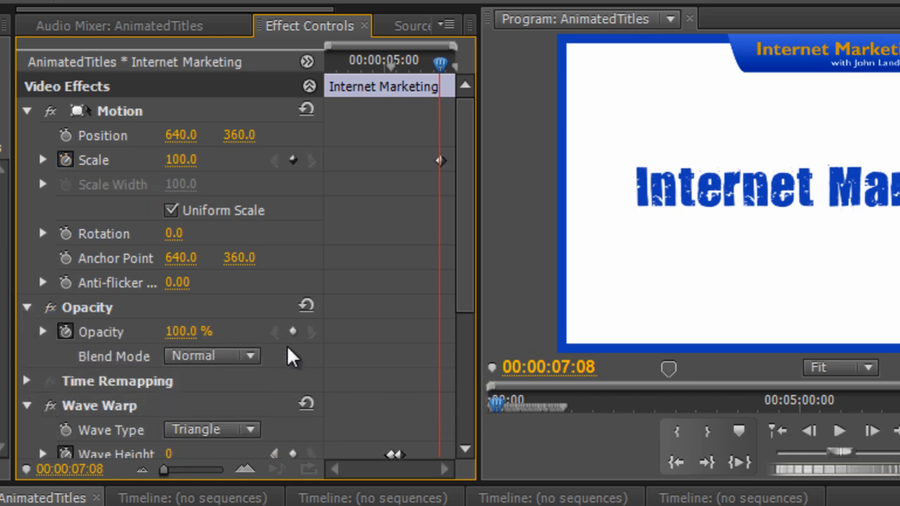
click(66, 333)
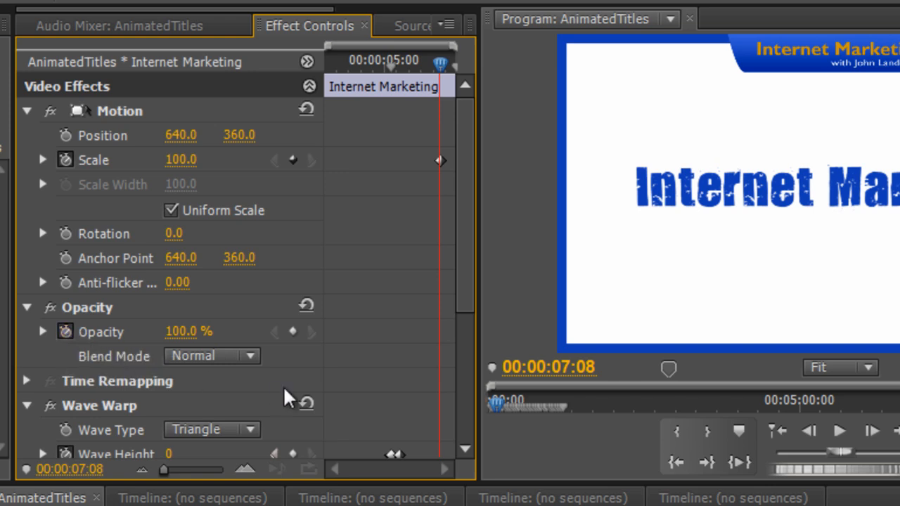
click(292, 333)
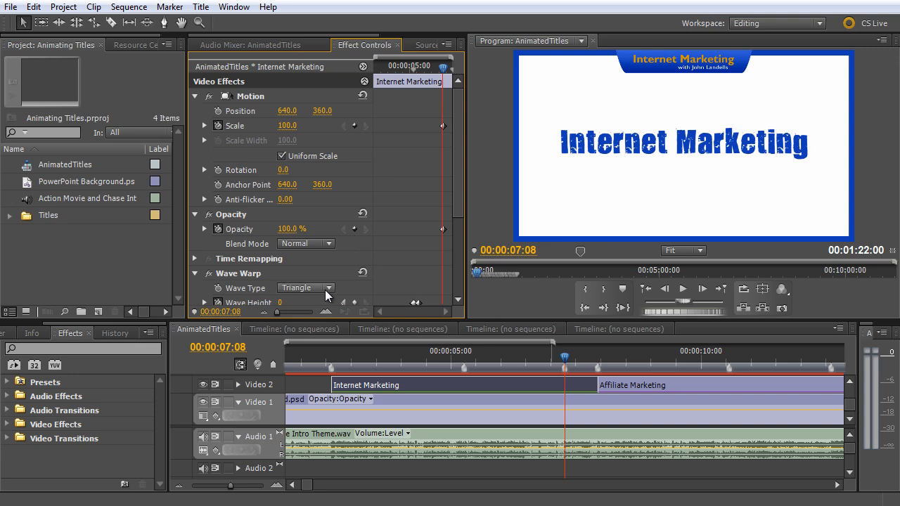
Enlarge the Internet Marketing title's keyframe view and advance the playhead 15 frames from the marker to 00:00:07:23
drag(278, 313, 295, 312)
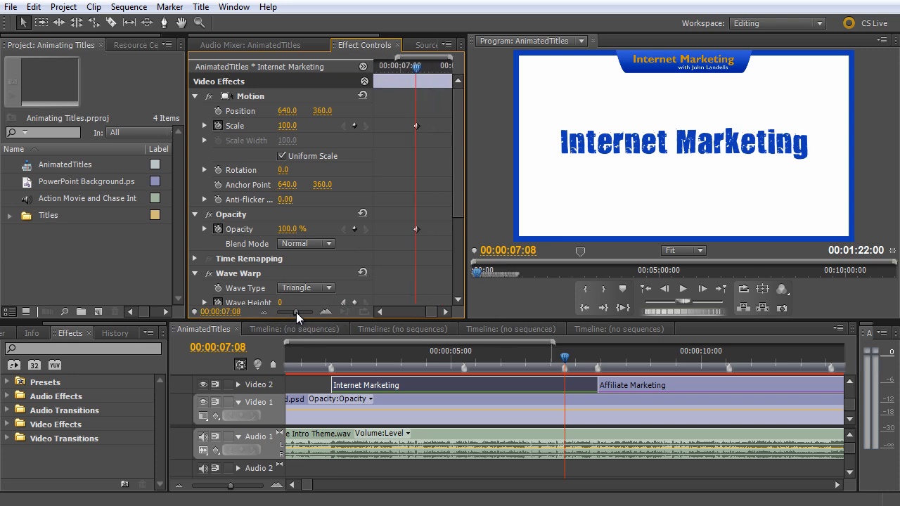
drag(468, 205, 531, 210)
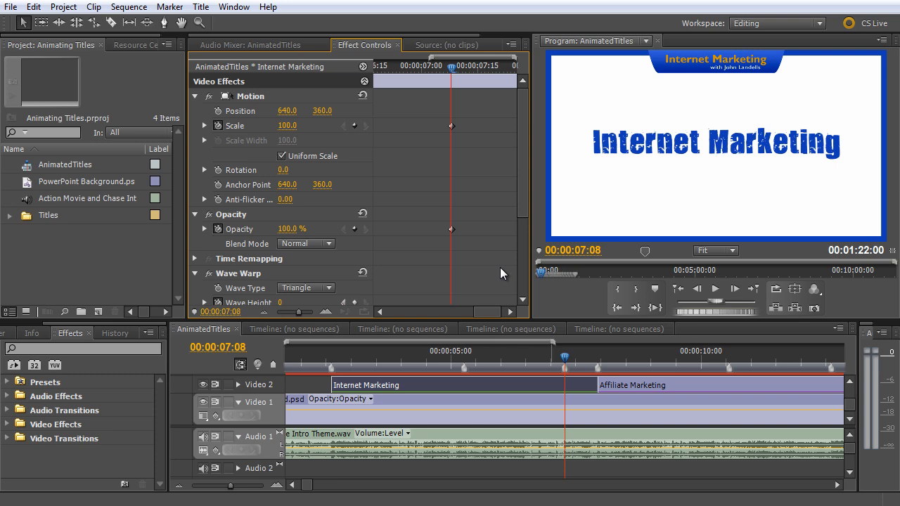
click(566, 363)
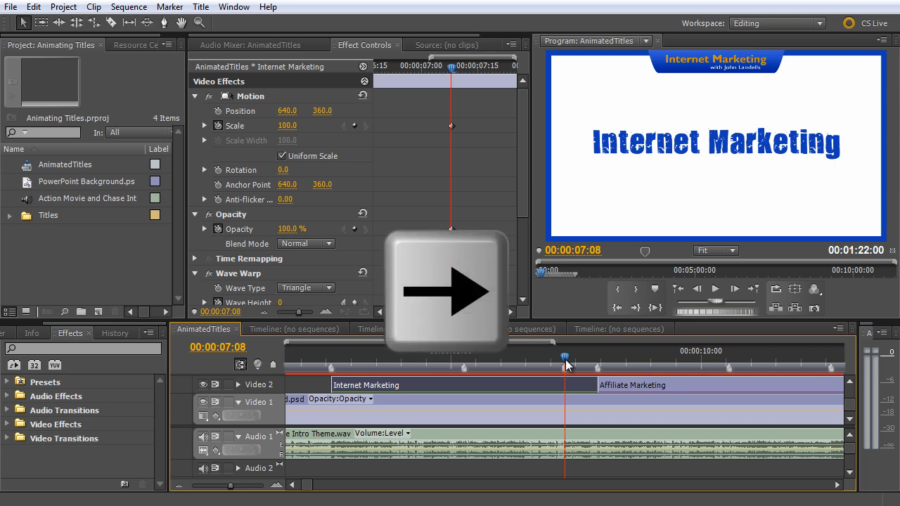
key(Right)
key(Right)
key(Right)
key(Right)
key(Right)
key(Right)
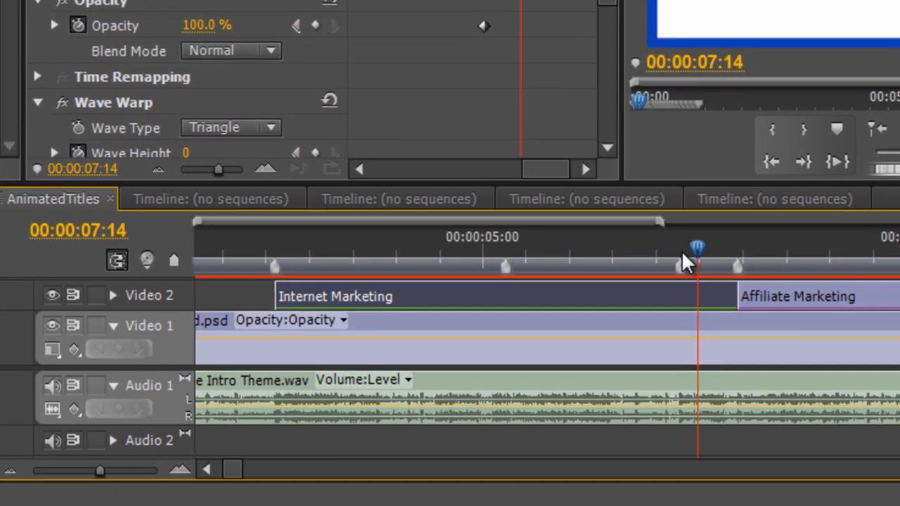
key(Right)
key(Right)
key(Right)
key(Right)
key(Right)
key(Right)
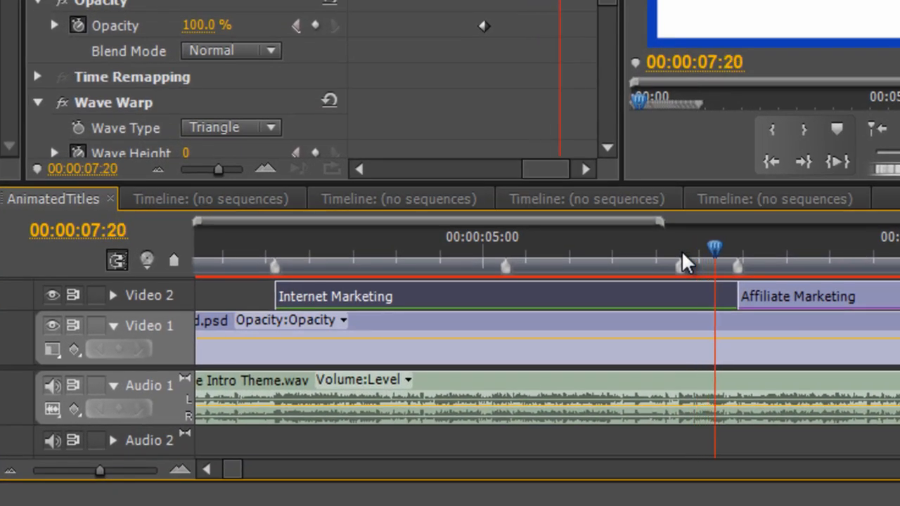
key(Right)
key(Right)
key(Right)
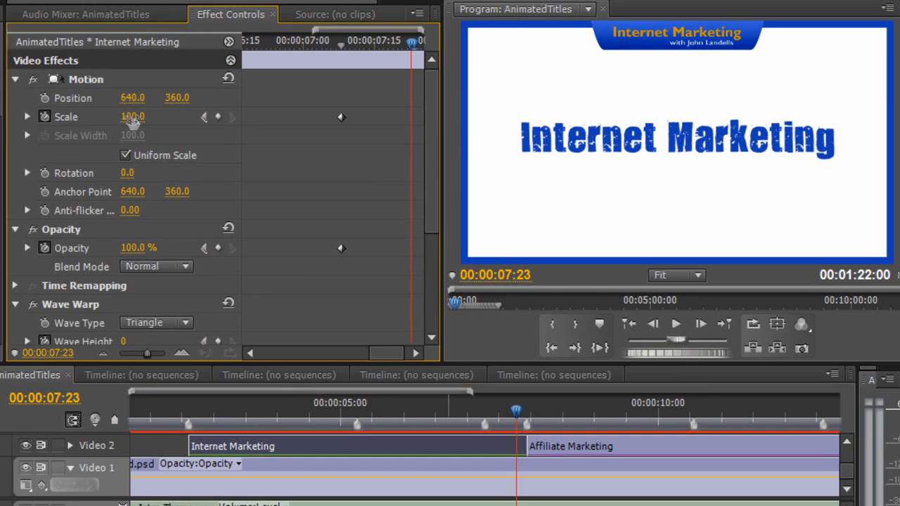
Keyframe the Internet Marketing title at 00:00:07:23 with Scale 600.0 and Opacity 0.0 %, and return the playhead to 00:00:07:08
drag(184, 163, 198, 161)
drag(149, 120, 703, 180)
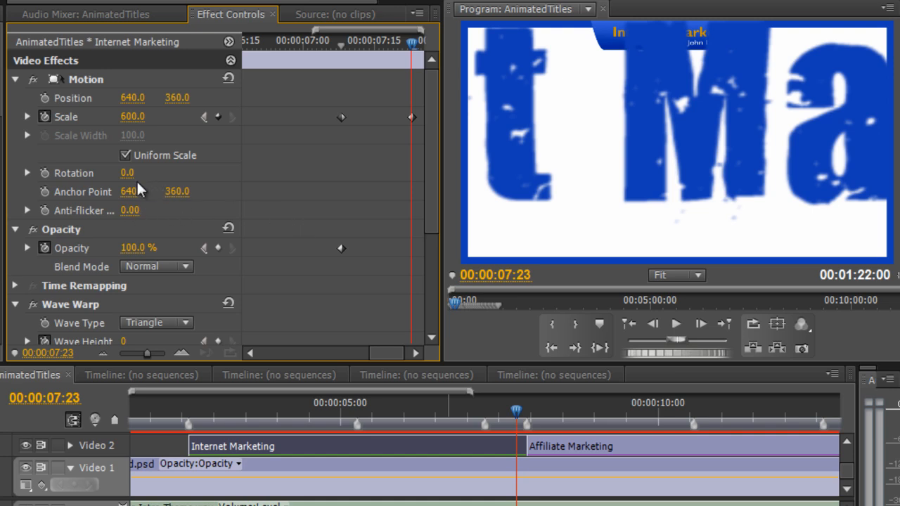
click(144, 246)
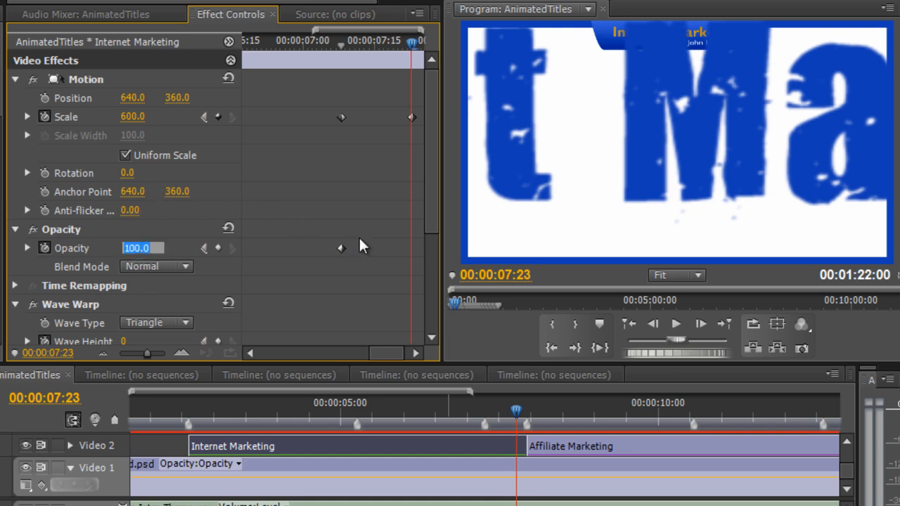
text(0)
key(Return)
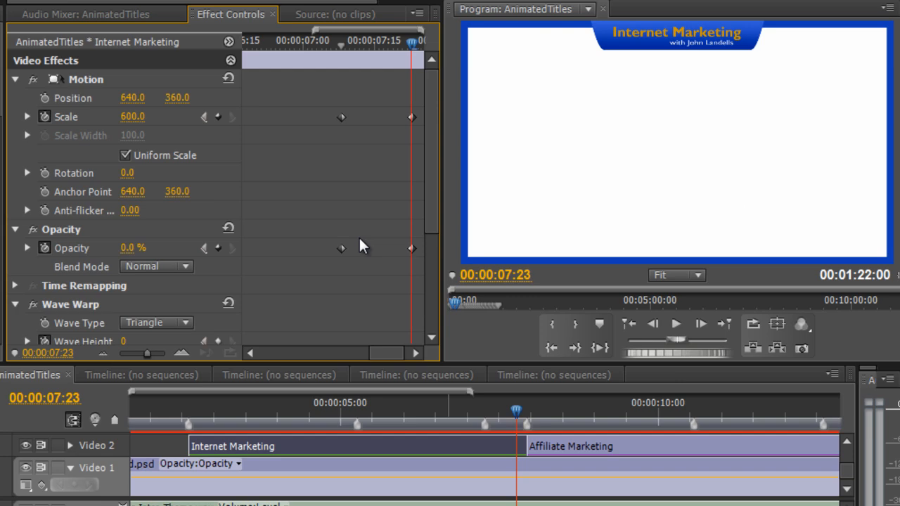
drag(517, 410, 487, 420)
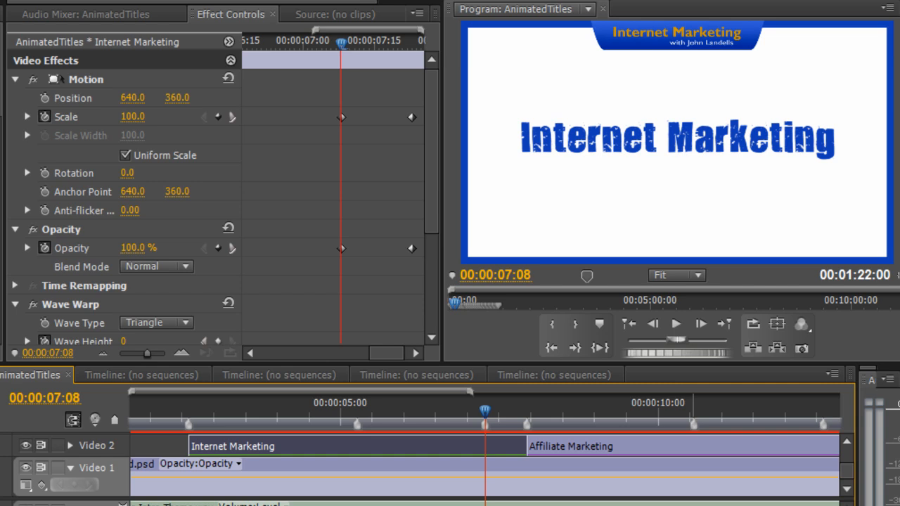
Place the playhead exactly on the marker at 00:00:12:18 and select the Affiliate Marketing title on Video 2
scroll(485, 450, right, 3)
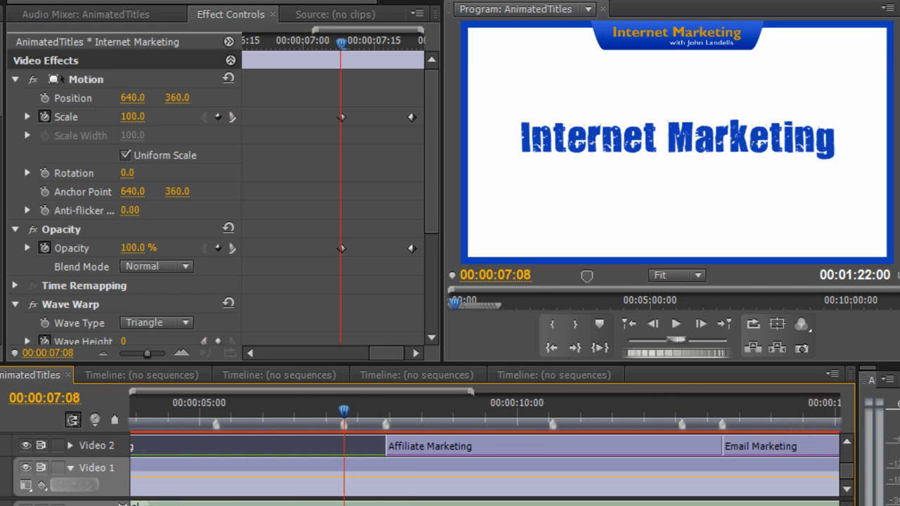
click(681, 413)
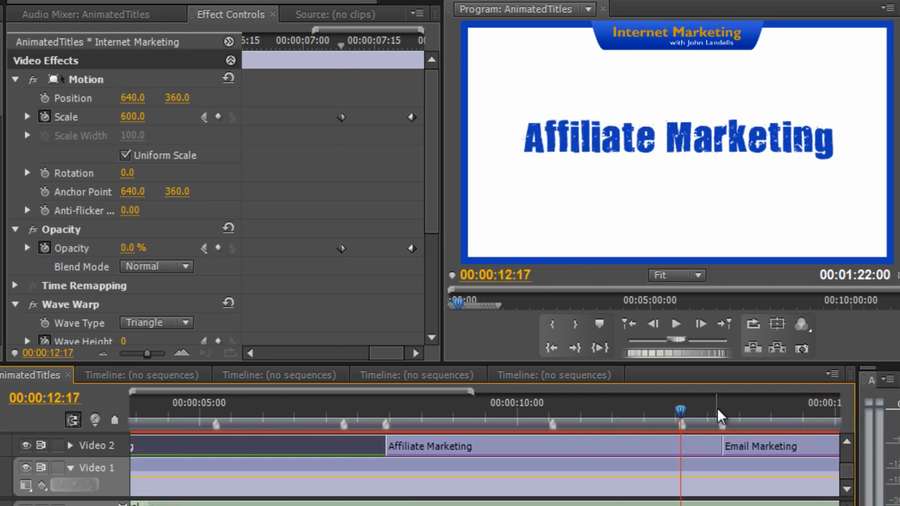
key(equal)
key(equal)
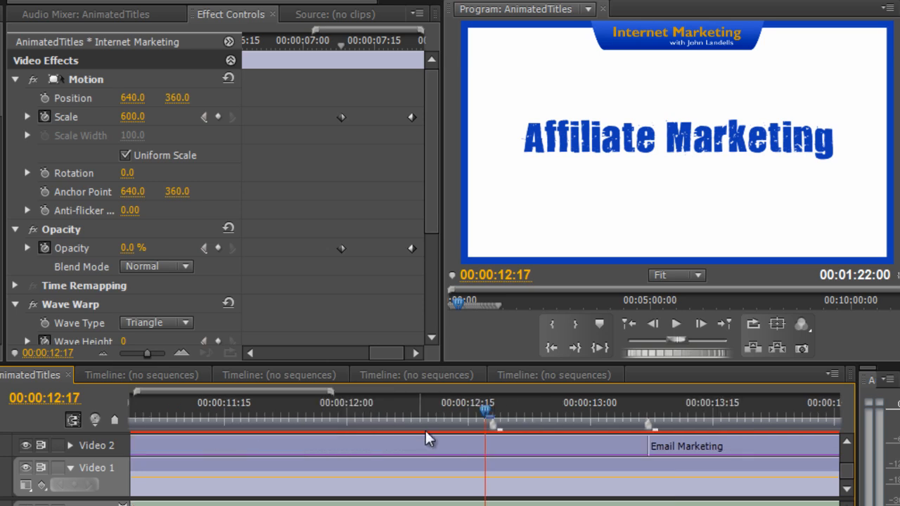
click(492, 419)
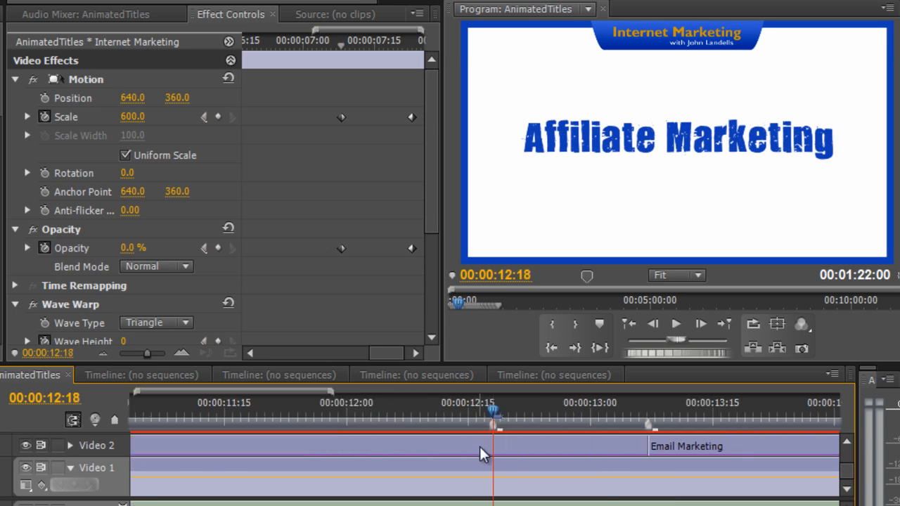
click(508, 446)
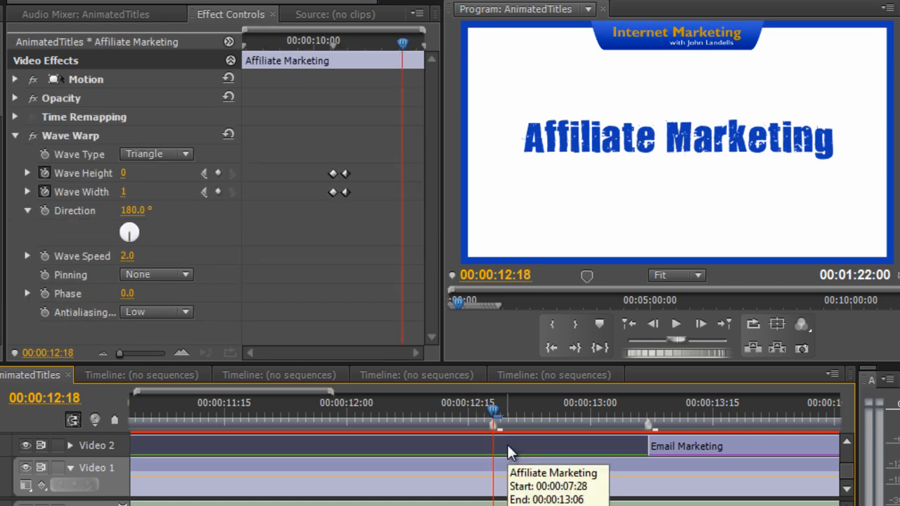
click(702, 453)
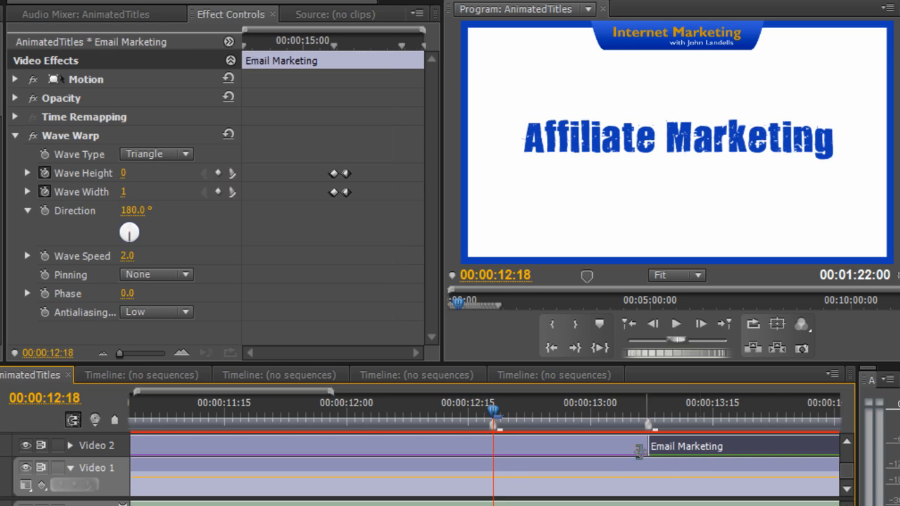
click(569, 454)
click(727, 454)
click(565, 456)
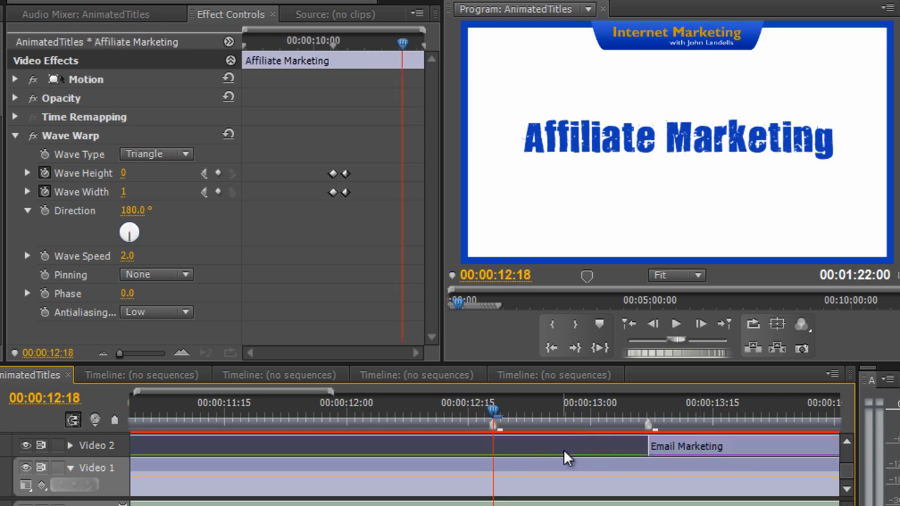
Add Scale 100.0 and Opacity 100.0 % keyframes to the Affiliate Marketing title at 00:00:12:18
click(14, 79)
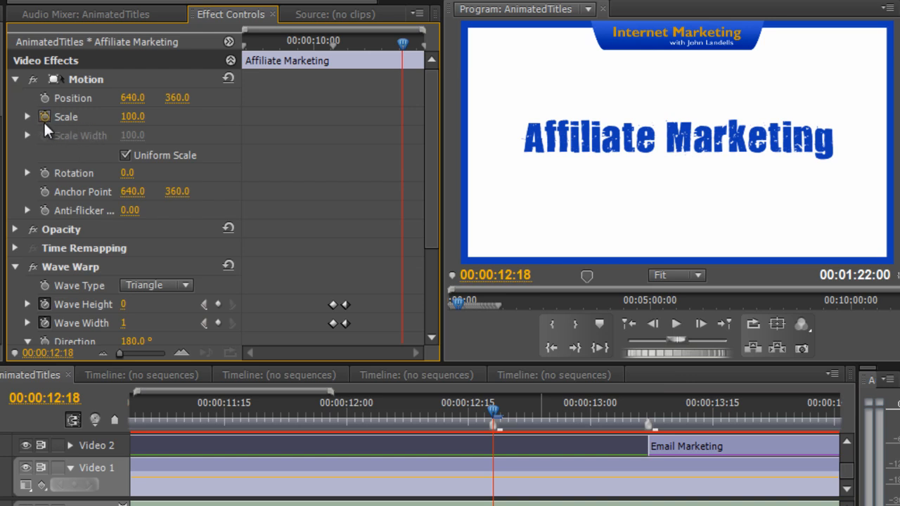
click(42, 117)
click(15, 229)
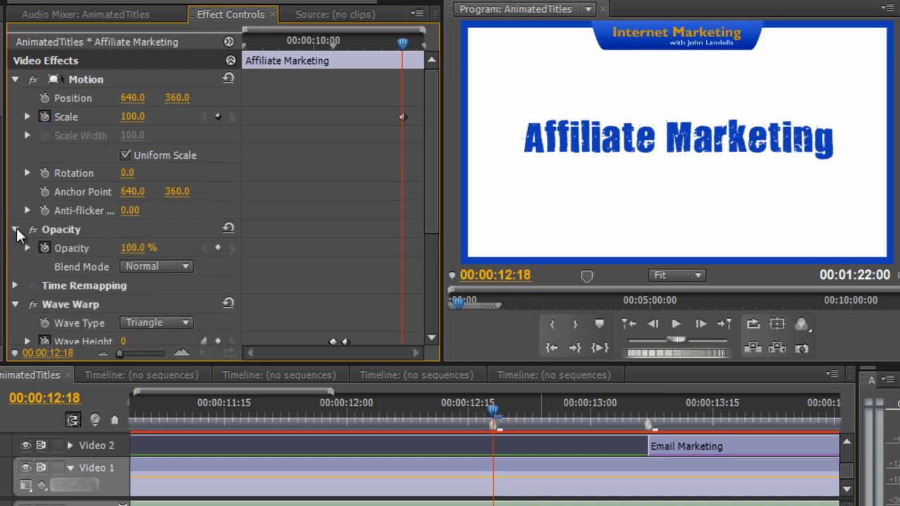
click(218, 247)
Advance the playhead to 00:00:13:03 and set the Affiliate Marketing title's Scale to 600.0 and Opacity to 0 %
key(space)
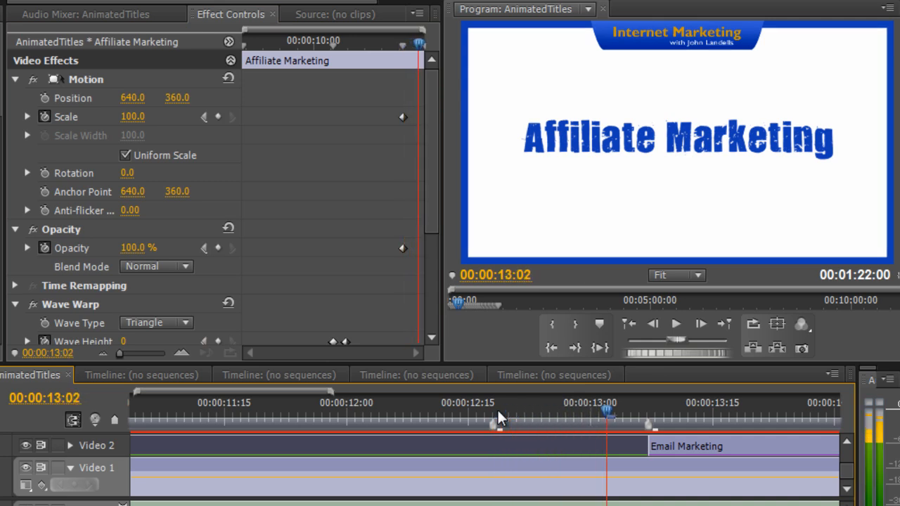
key(space)
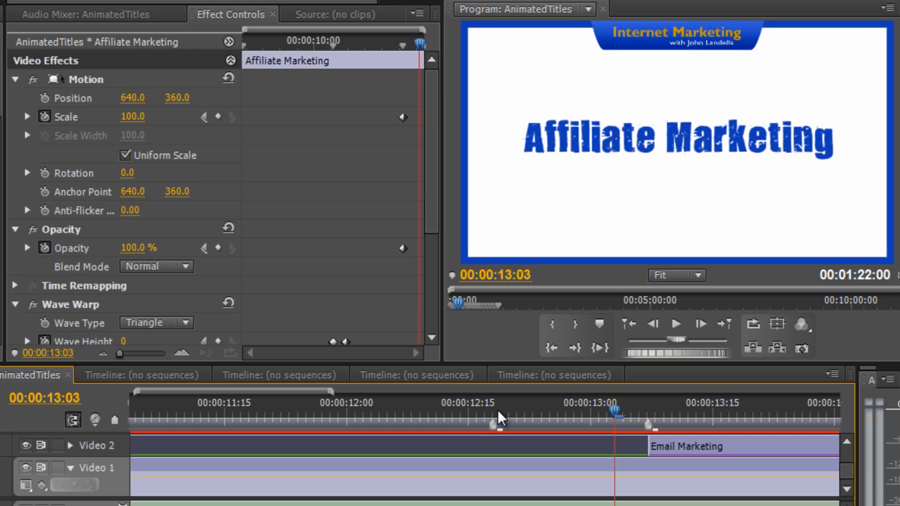
click(135, 116)
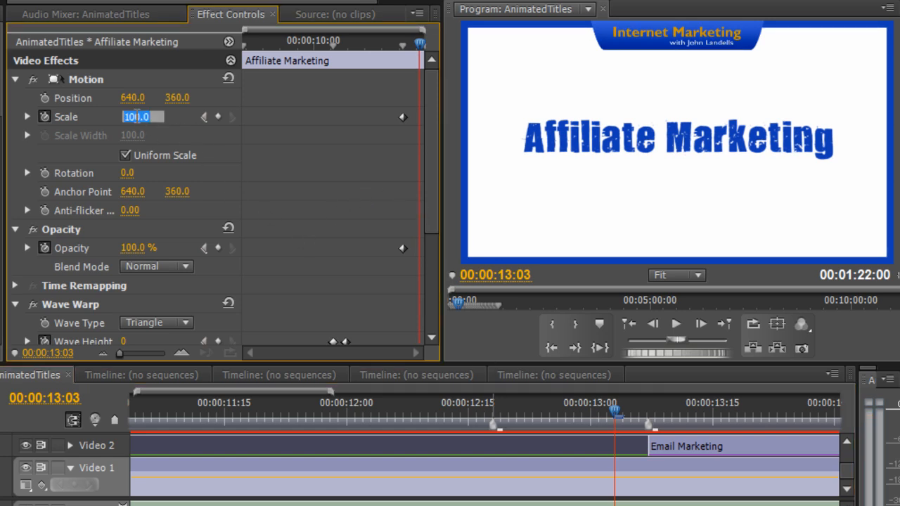
text(600)
key(Return)
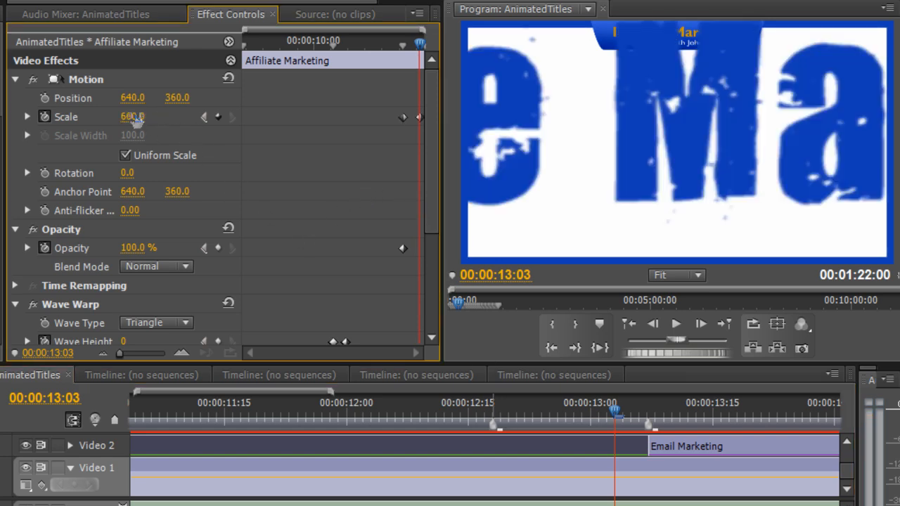
click(133, 248)
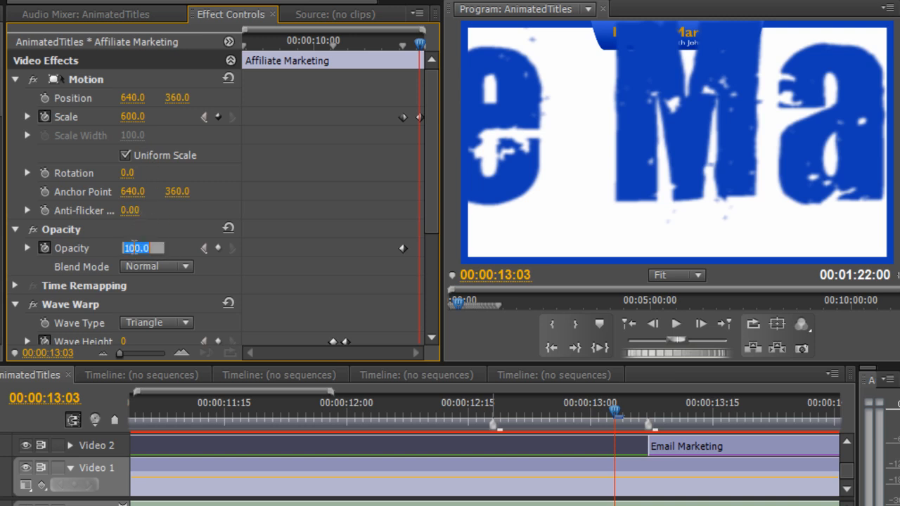
text(0)
key(Return)
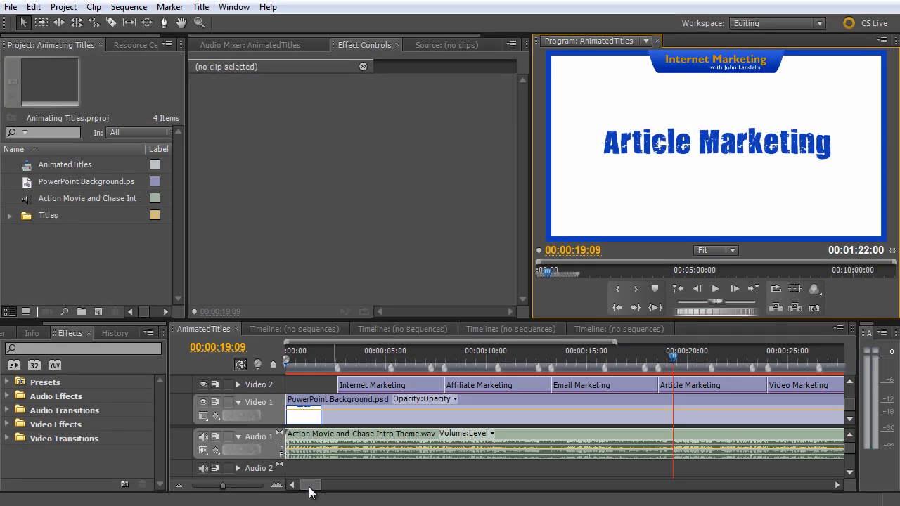
Play the last title on Video 2 from 00:01:12:06 to its end, and scrub through it to 00:01:16:27
drag(309, 486, 357, 490)
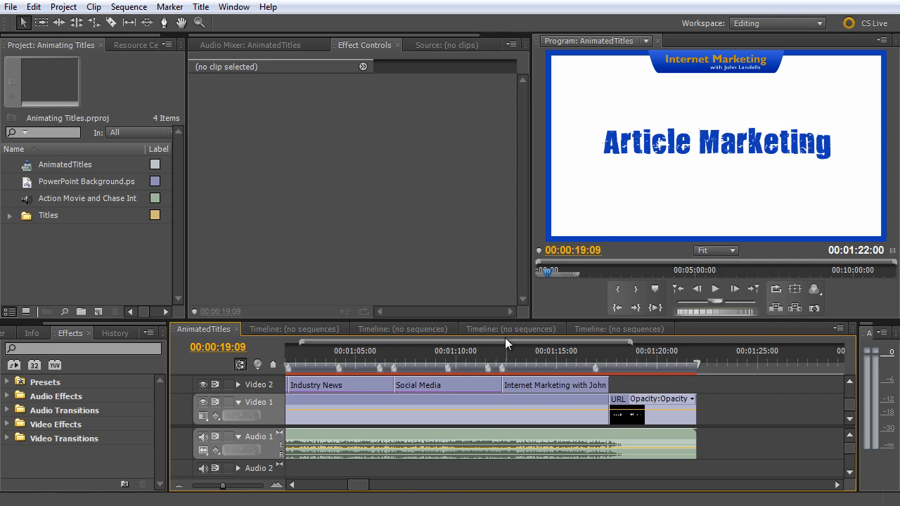
click(510, 359)
drag(510, 358, 507, 358)
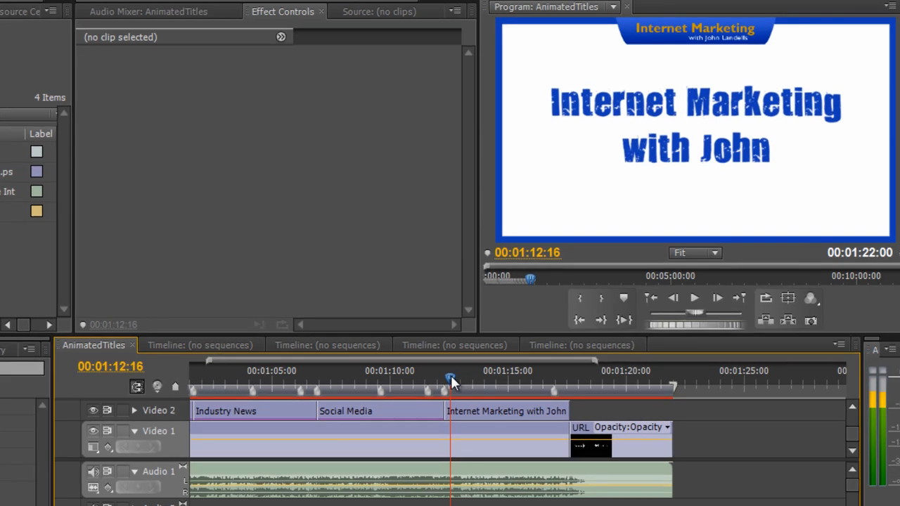
drag(450, 376, 443, 377)
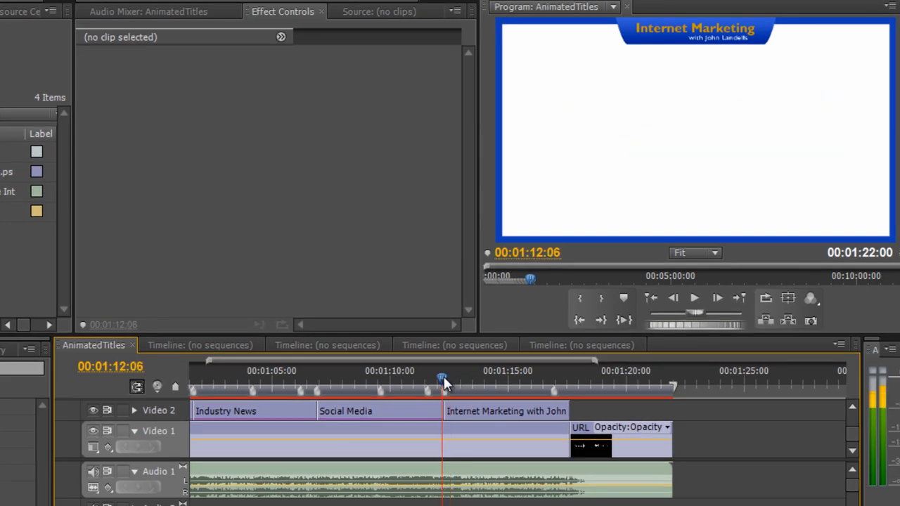
key(space)
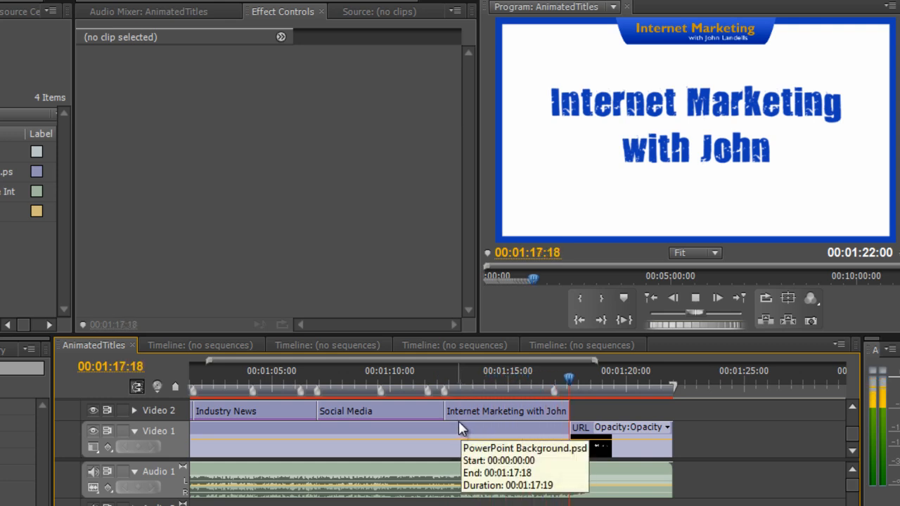
key(space)
click(491, 384)
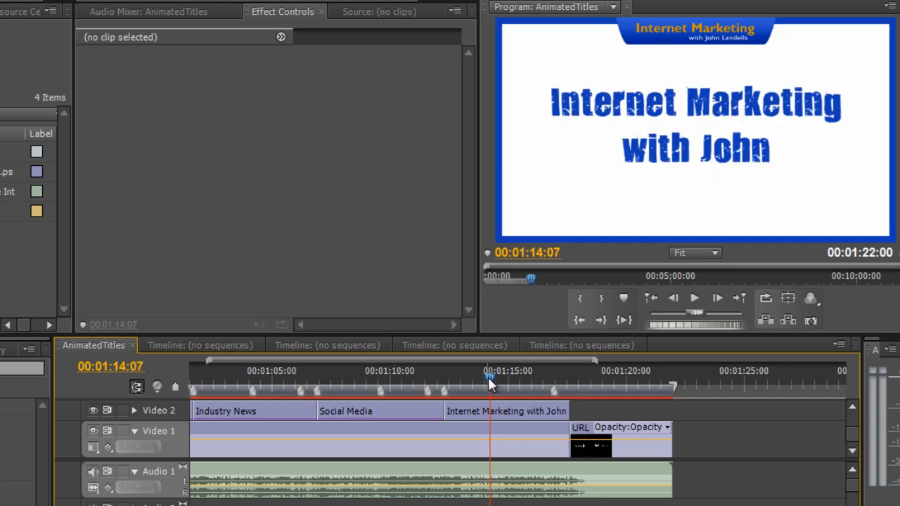
drag(489, 377, 552, 379)
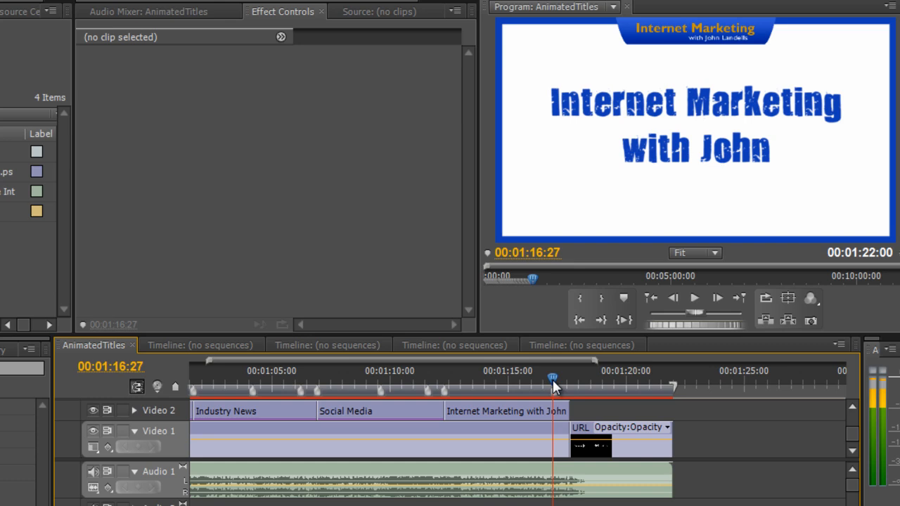
Move the playhead to the marker at 00:01:12:10, at the start of the last title on Video 2
right_click(447, 398)
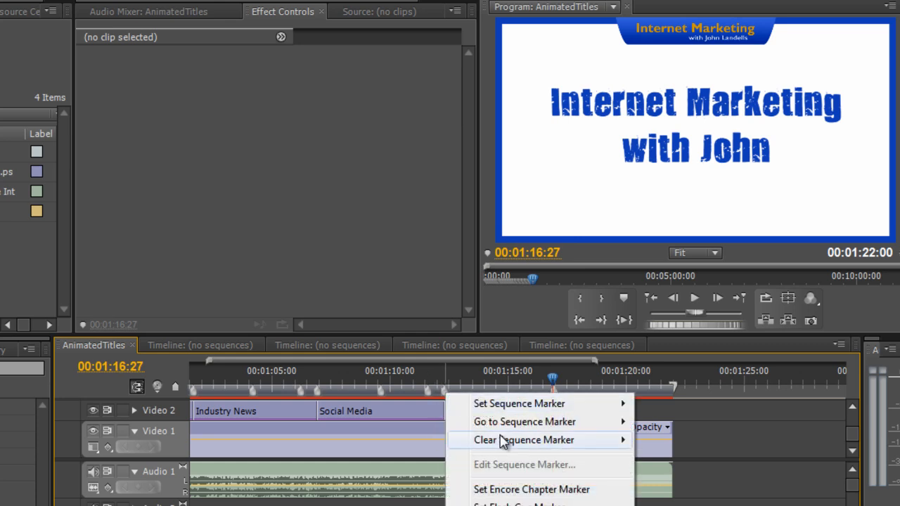
mouse_move(503, 429)
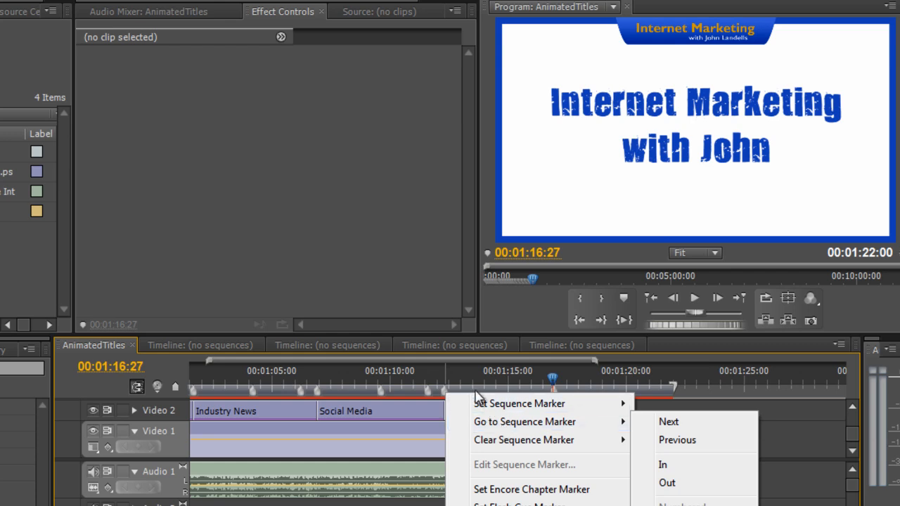
click(461, 370)
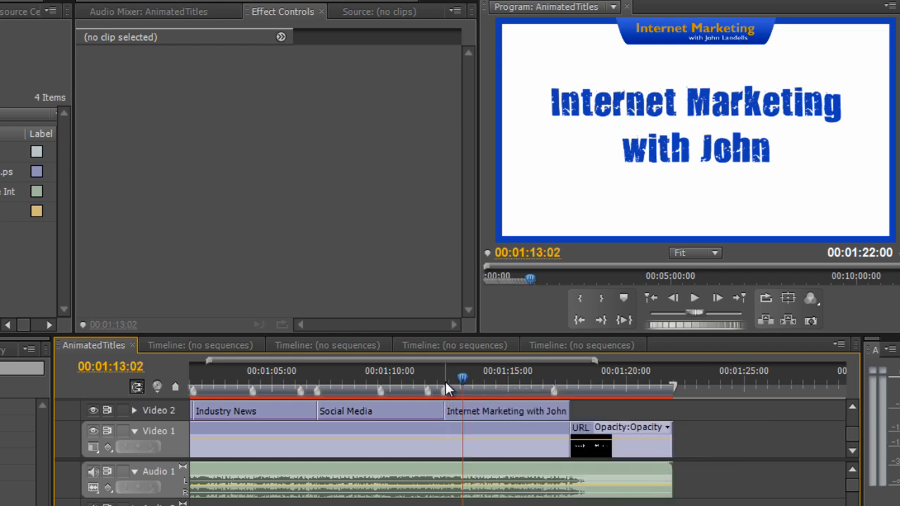
click(445, 382)
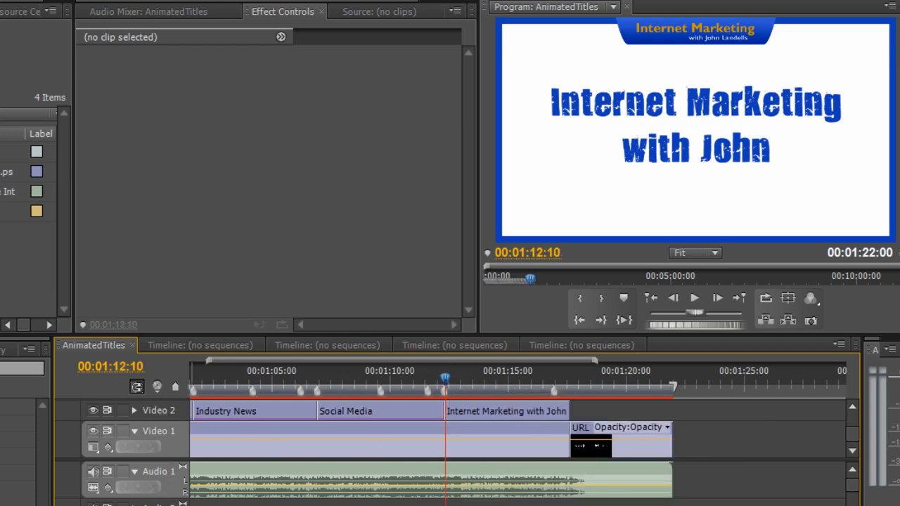
Position the playhead at 00:01:12:09, select the last title on Video 2 and add a Scale keyframe of 100.0
key(=)
click(509, 381)
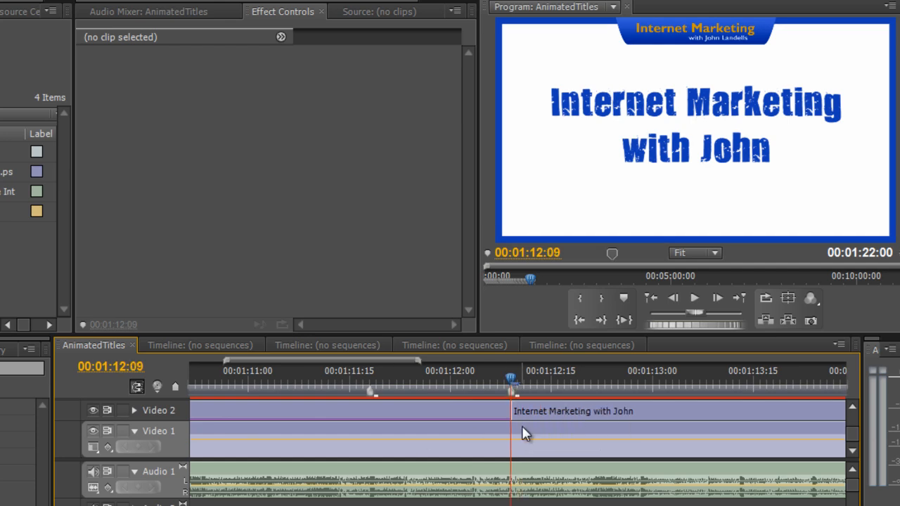
click(534, 410)
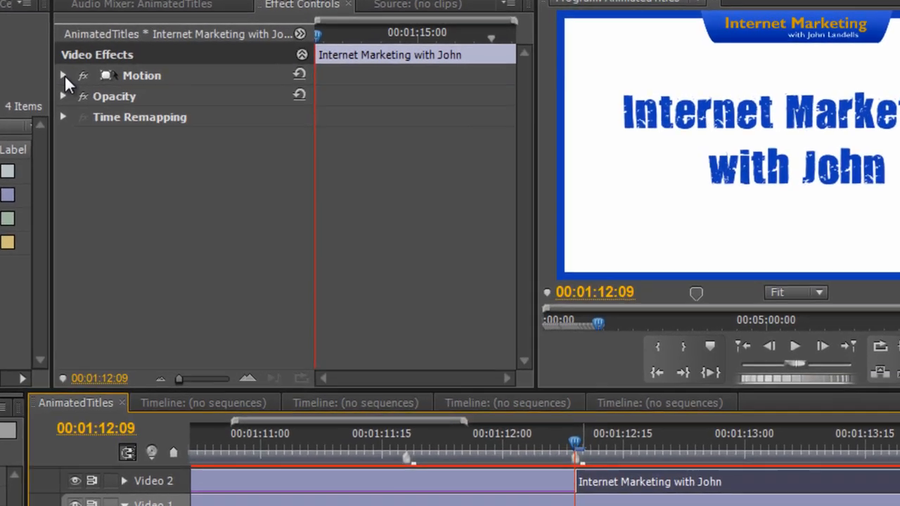
click(83, 71)
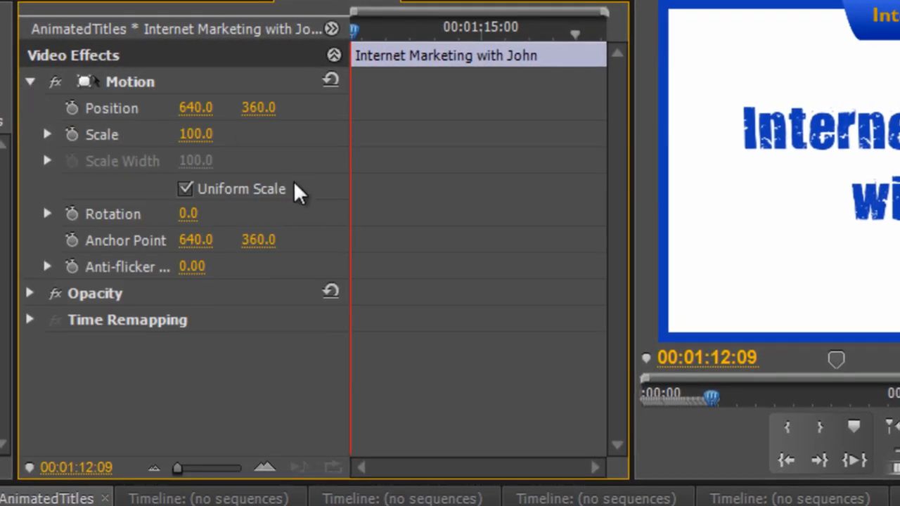
click(71, 134)
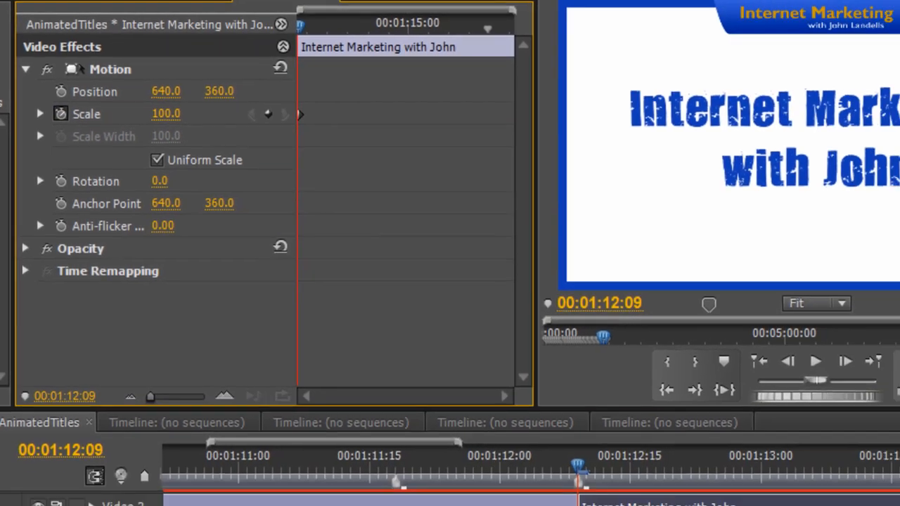
Add Scale and Opacity keyframes to the last title at the 00:01:16:29 marker, with Opacity at 100.0 %
scroll(506, 450, right, 5)
scroll(745, 418, right, 5)
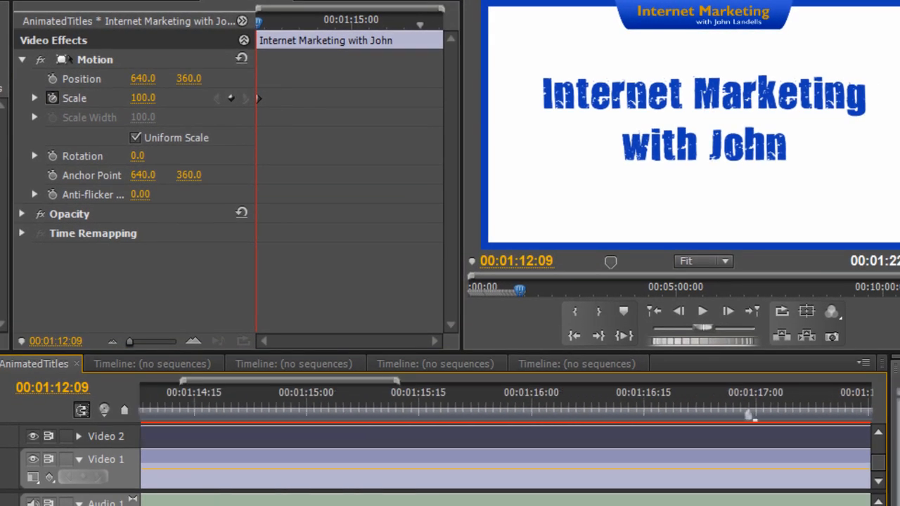
click(676, 405)
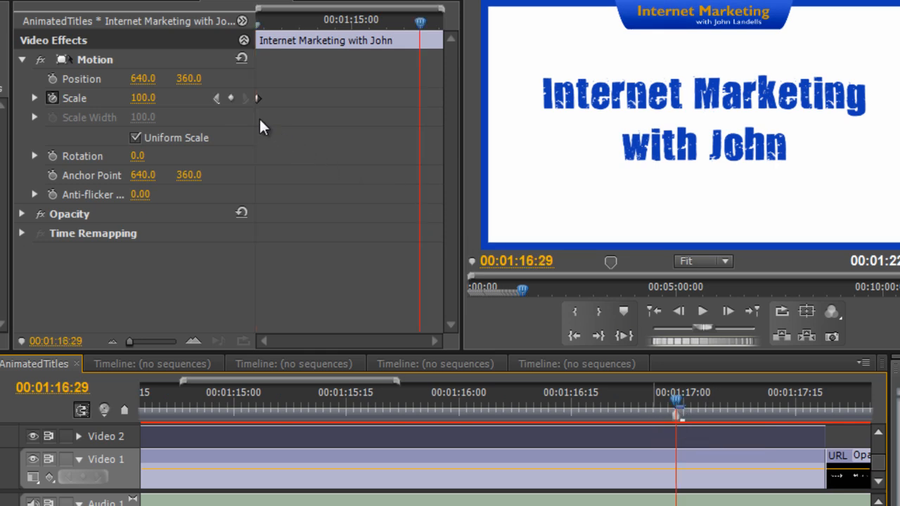
click(231, 98)
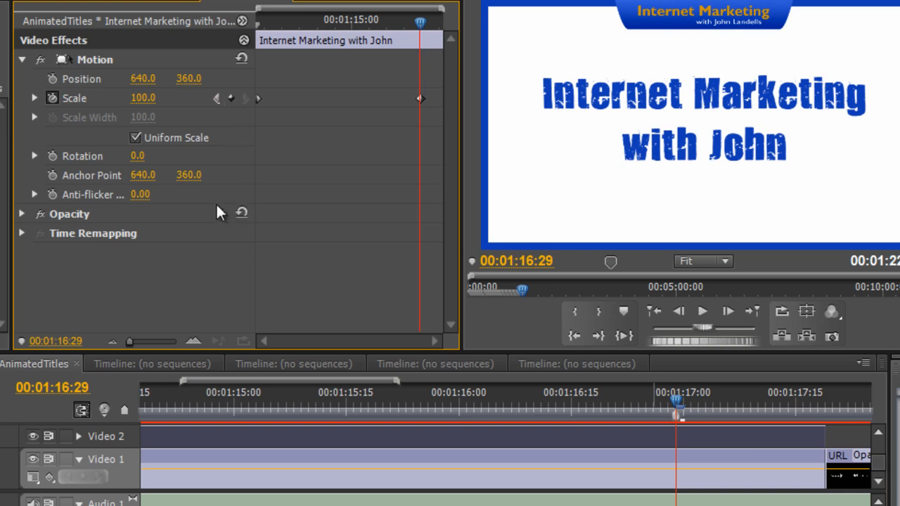
click(21, 214)
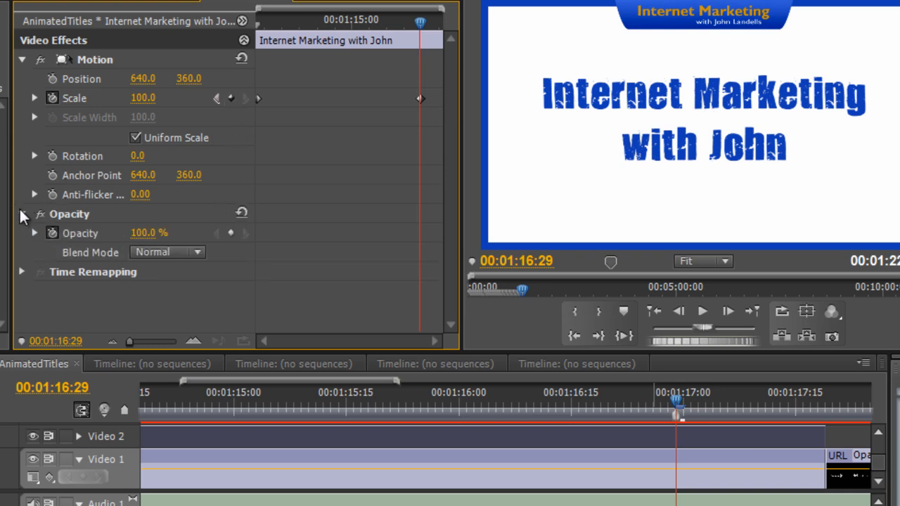
click(231, 233)
Set the last title's Scale to 123.0 at 00:01:16:29 and its vertical Position to 385.0
drag(150, 104, 174, 106)
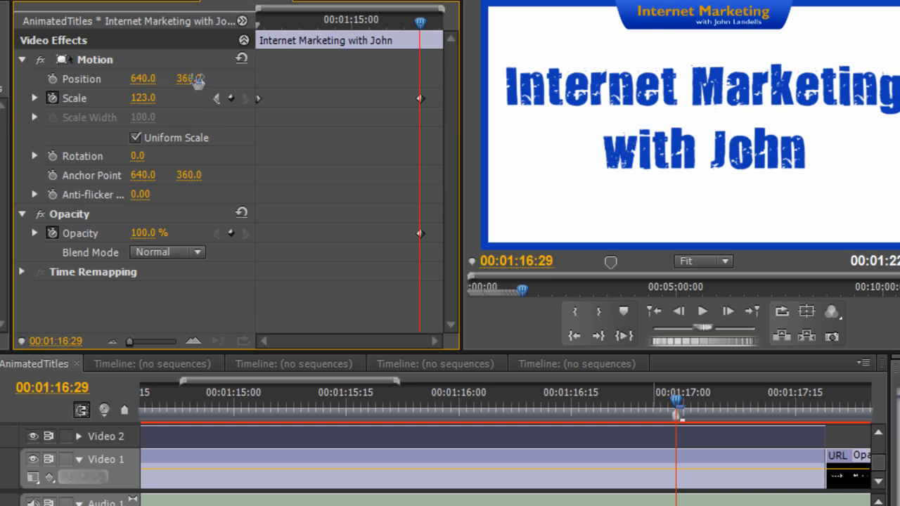
drag(199, 81, 226, 79)
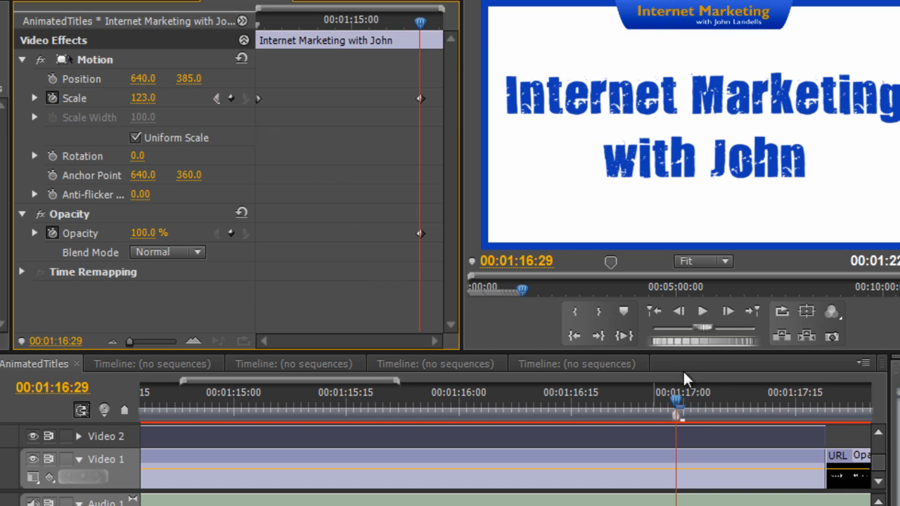
drag(676, 400, 676, 421)
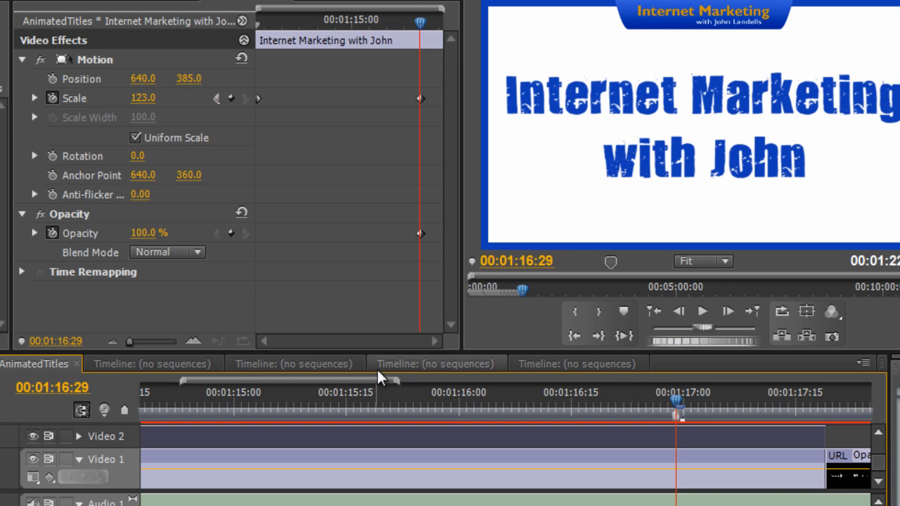
Advance the playhead to 00:01:17:14 and set the last title's Scale to 600.0 and Opacity to 0 %
key(Right)
key(Right)
key(Right)
key(Right)
key(Right)
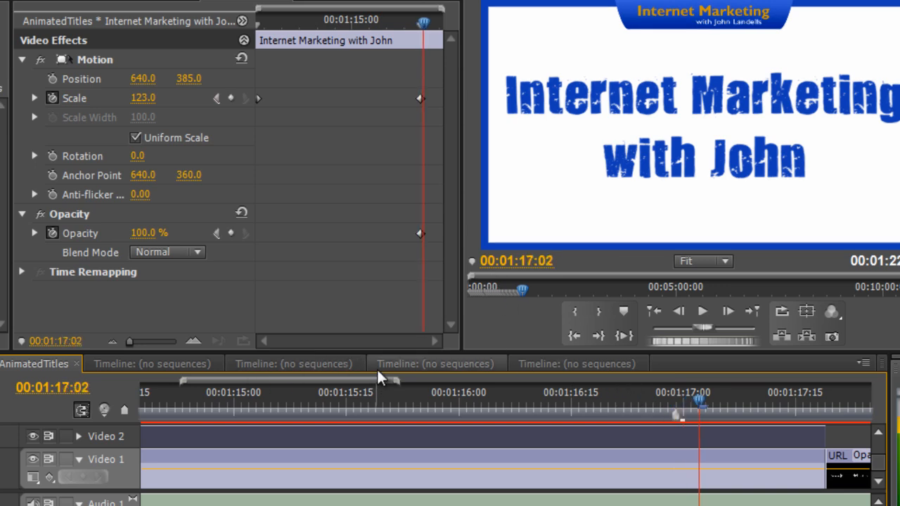
key(Right)
key(Right)
key(Right)
key(Right)
key(Right)
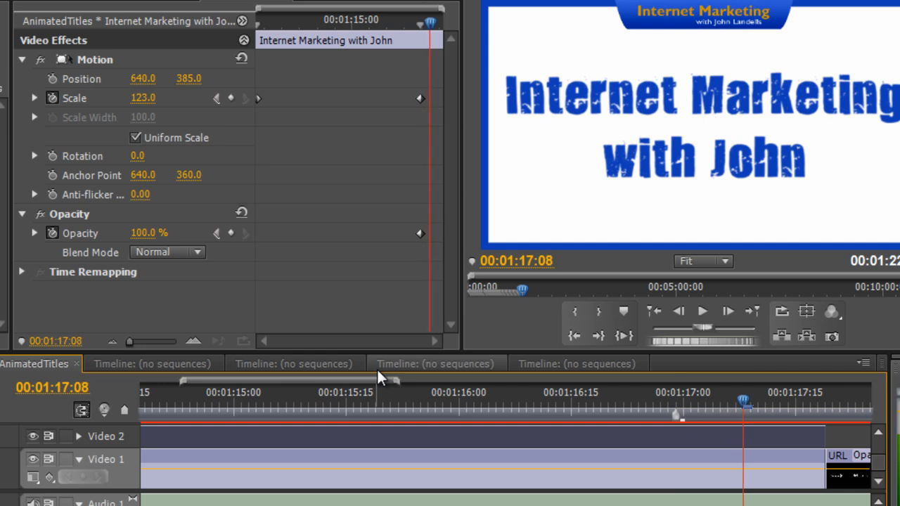
key(Right)
key(Right)
key(Right)
key(Right)
key(Right)
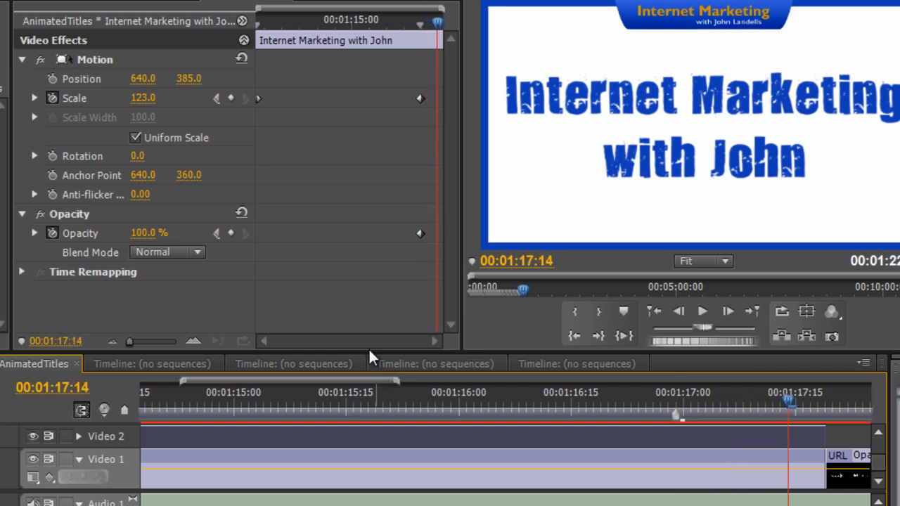
click(148, 98)
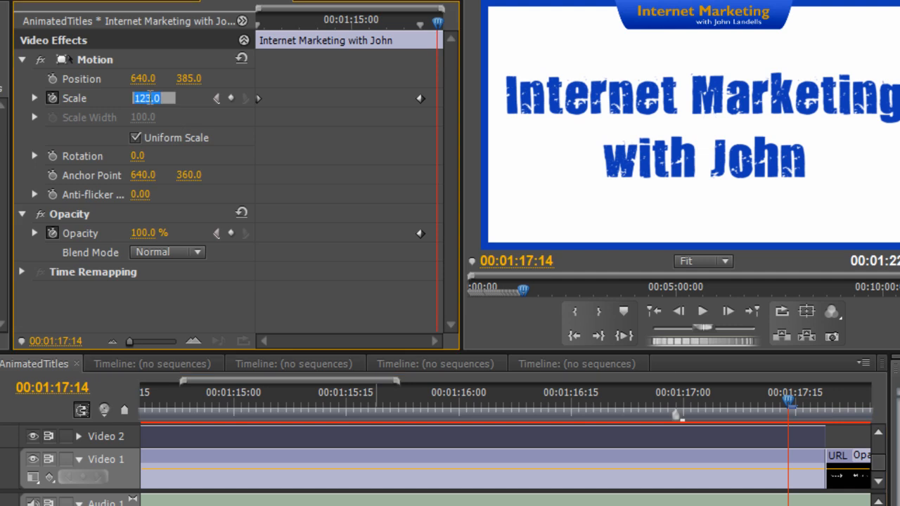
text(600)
key(Return)
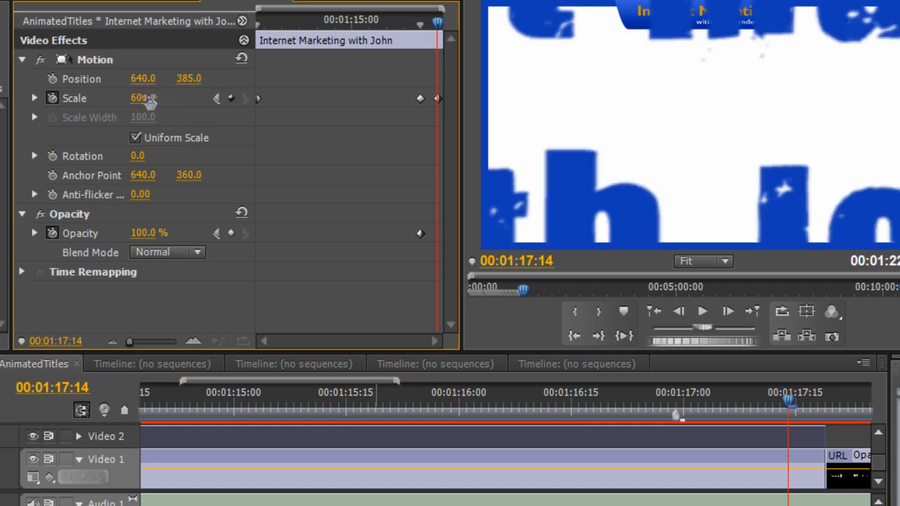
click(147, 232)
text(0)
key(Return)
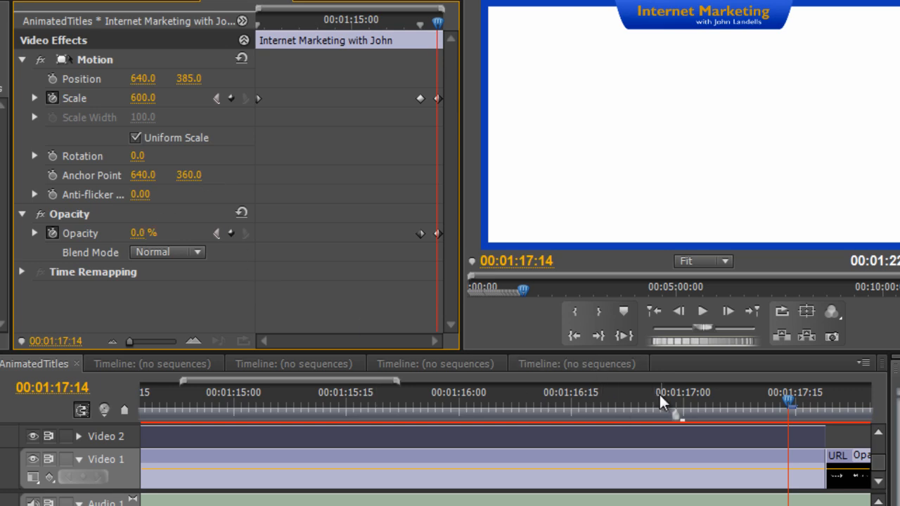
Apply Ease In and Ease Out to the last title's Scale keyframe at 00:01:16:29
click(676, 402)
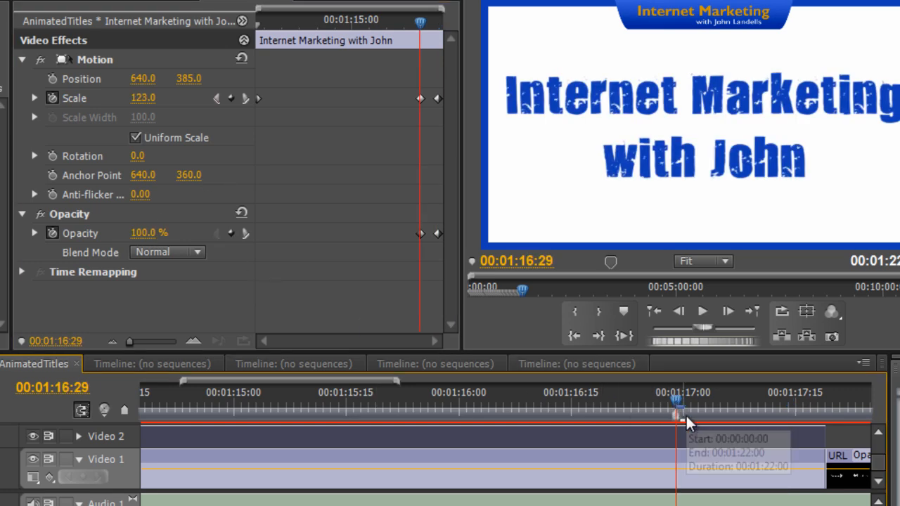
click(159, 342)
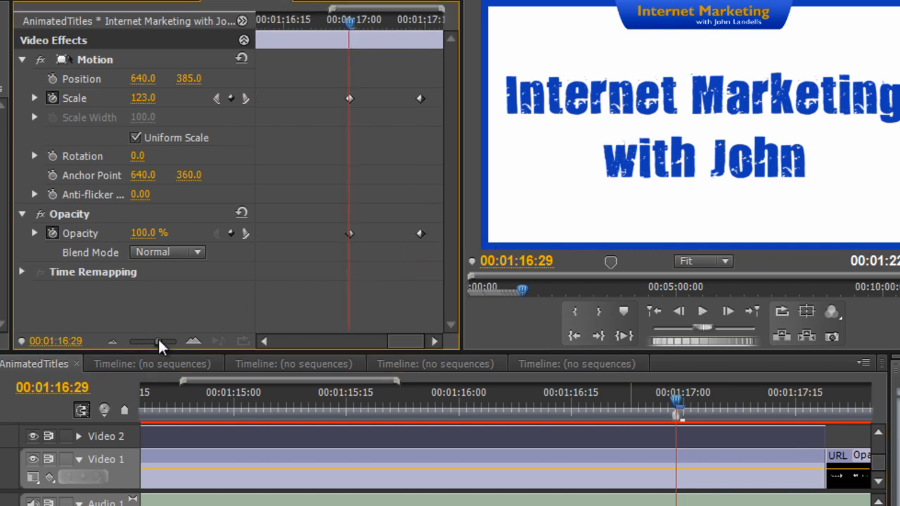
right_click(350, 98)
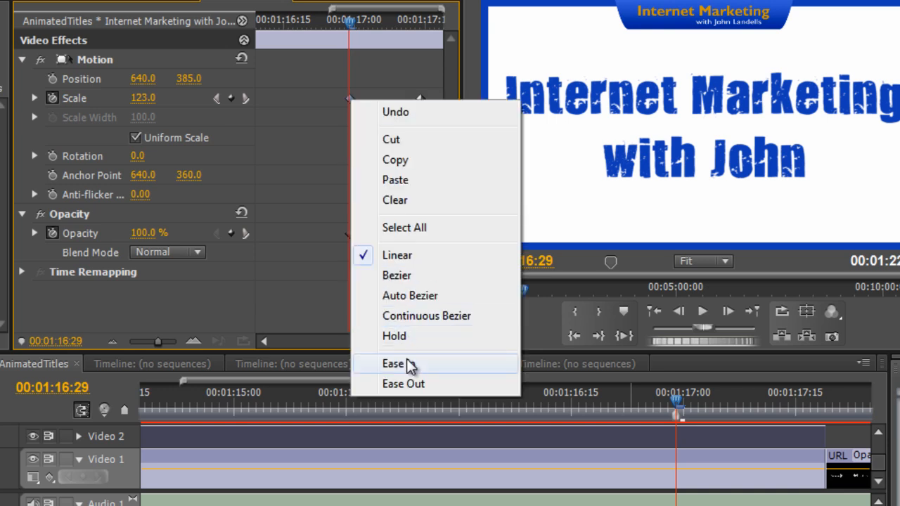
click(407, 364)
right_click(350, 99)
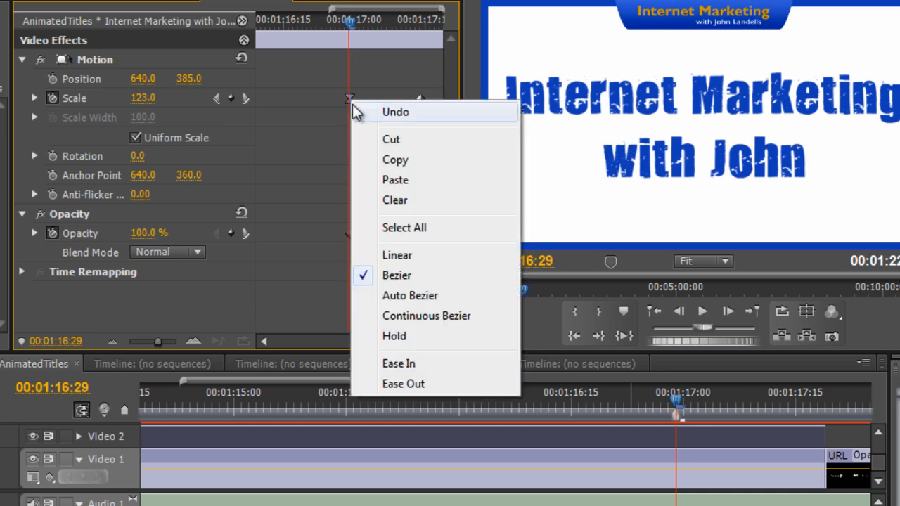
click(409, 385)
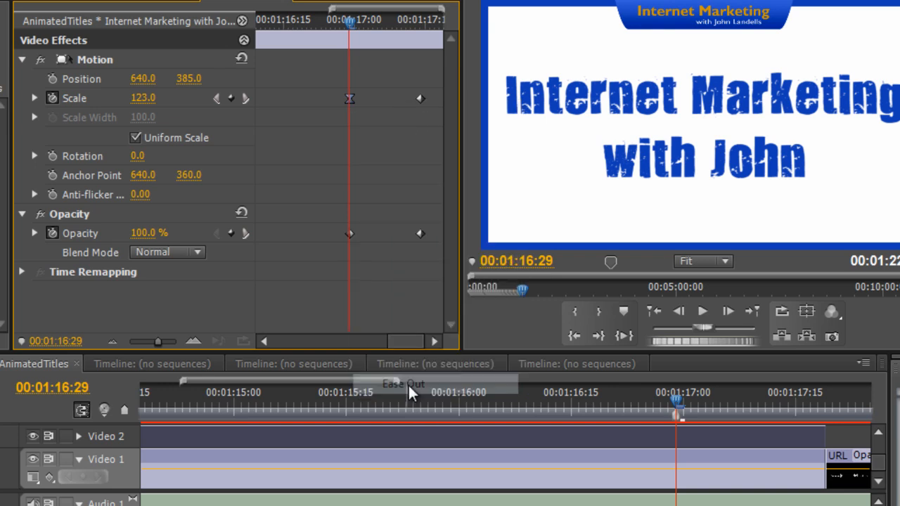
right_click(350, 99)
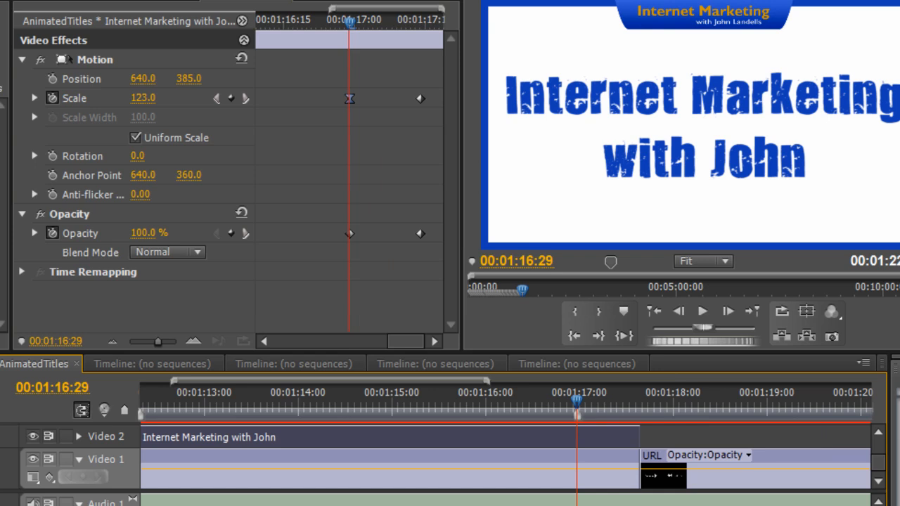
Play the sequence from just before the last title into the URL clip, stopping at 00:01:19:27
scroll(181, 425, left, 3)
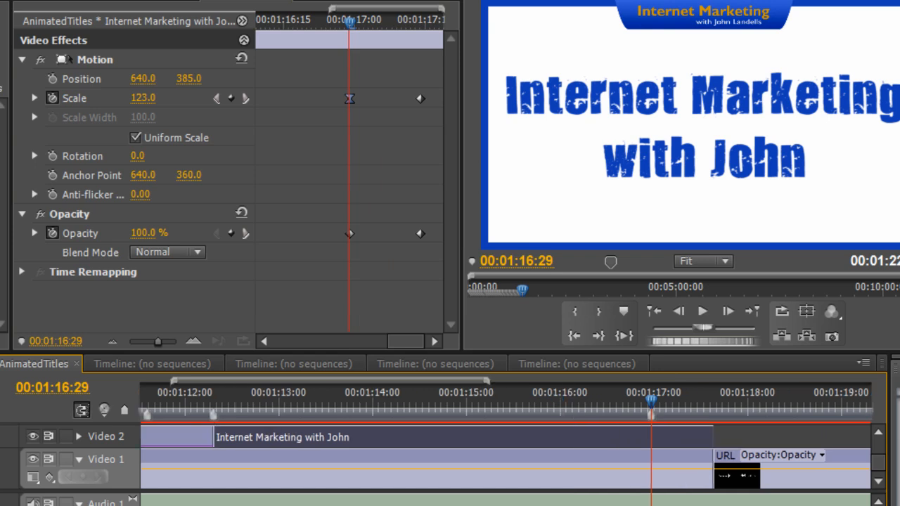
click(183, 400)
key(space)
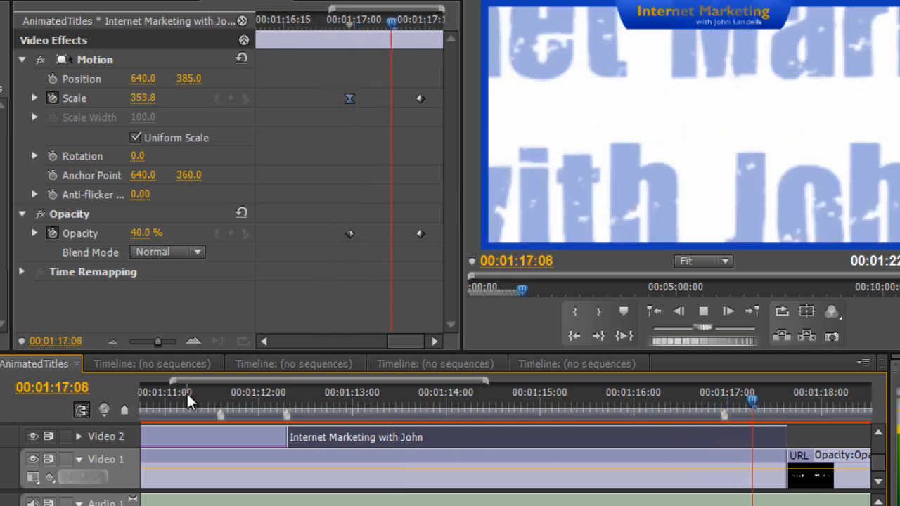
click(705, 311)
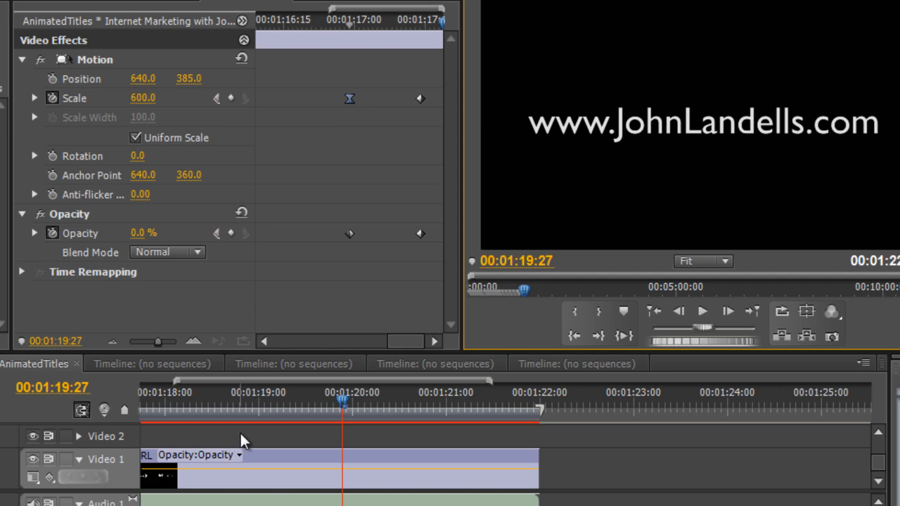
Select the Affiliate Marketing title with the playhead at 00:00:10:13 and bring its Wave Warp effect settings into view
drag(246, 505, 213, 504)
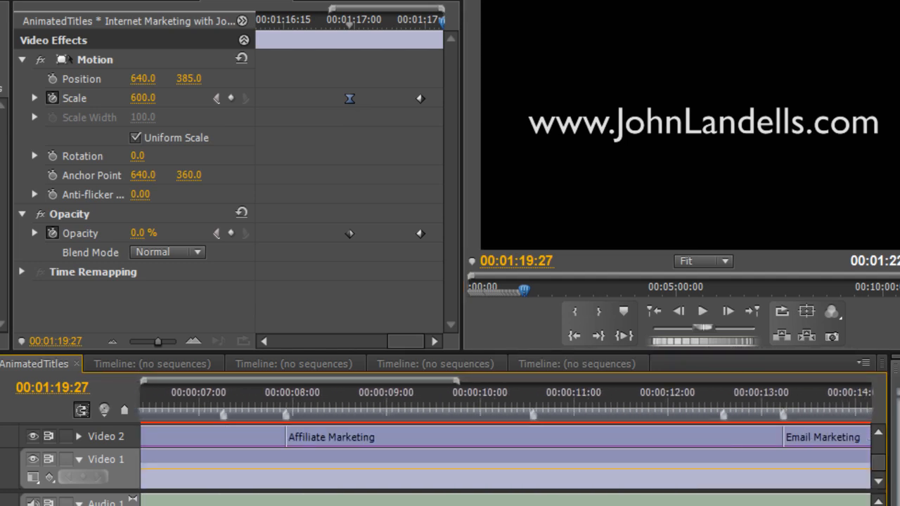
click(521, 398)
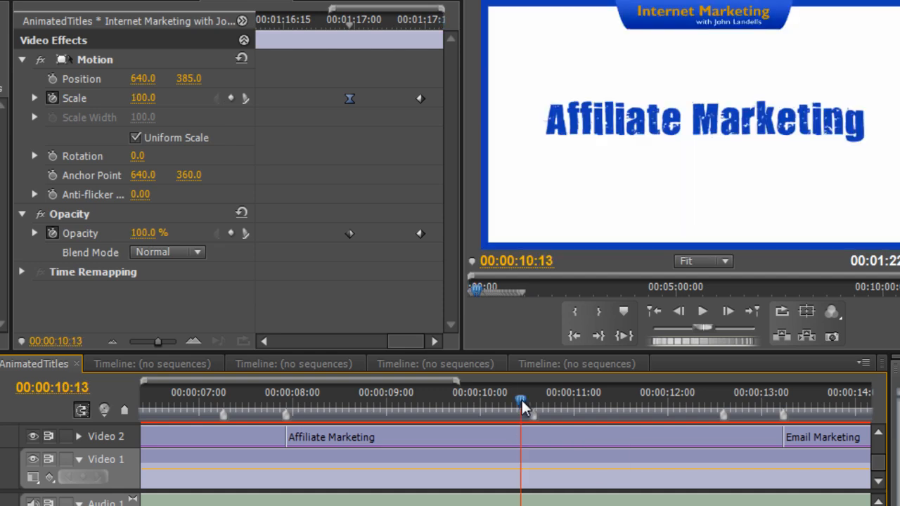
click(504, 441)
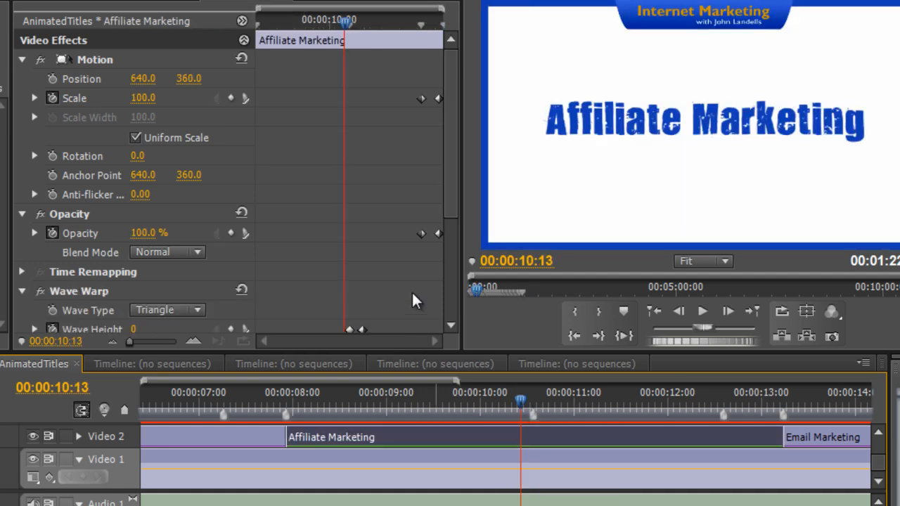
drag(453, 205, 453, 316)
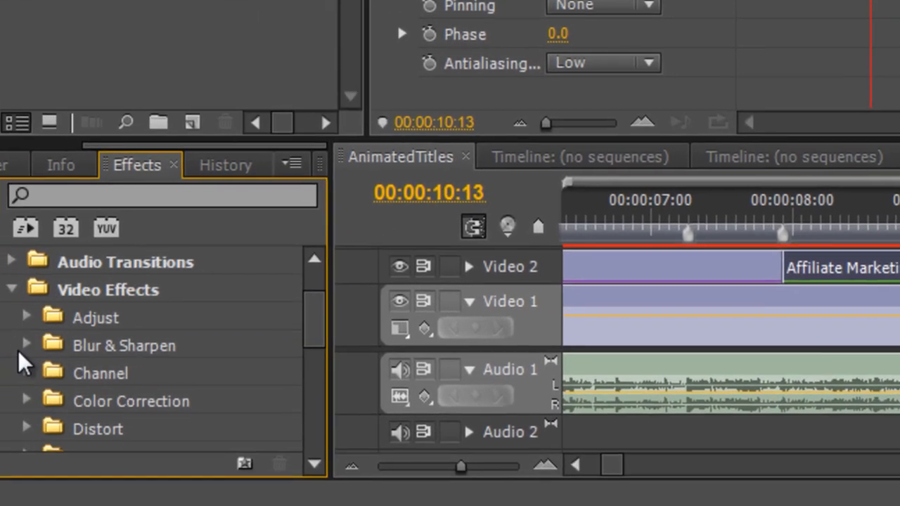
Locate the Wave Warp effect among the Distort video effects and search the effects for "wave"
click(28, 400)
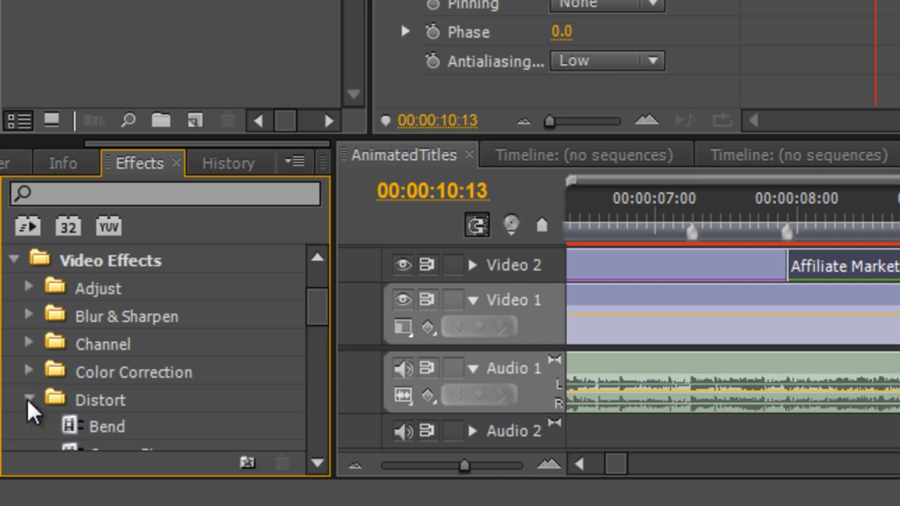
scroll(35, 402, down, 1)
scroll(33, 400, down, 3)
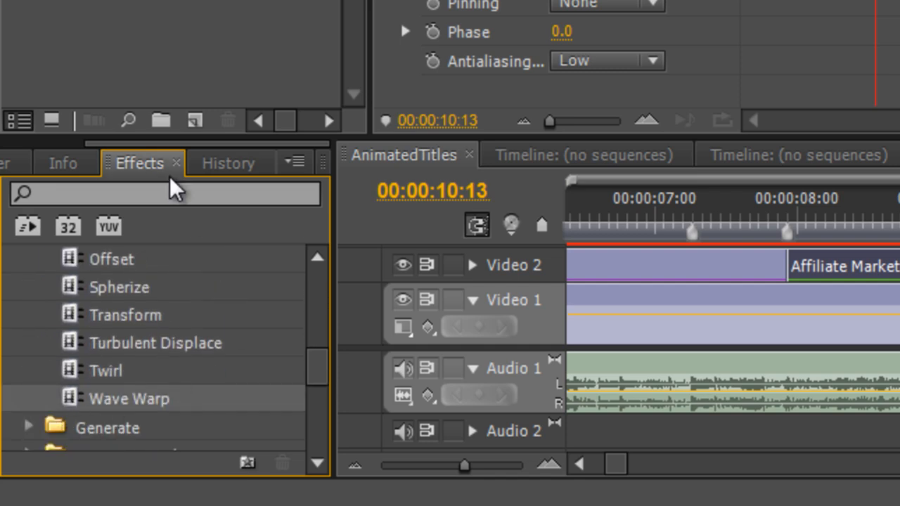
click(169, 194)
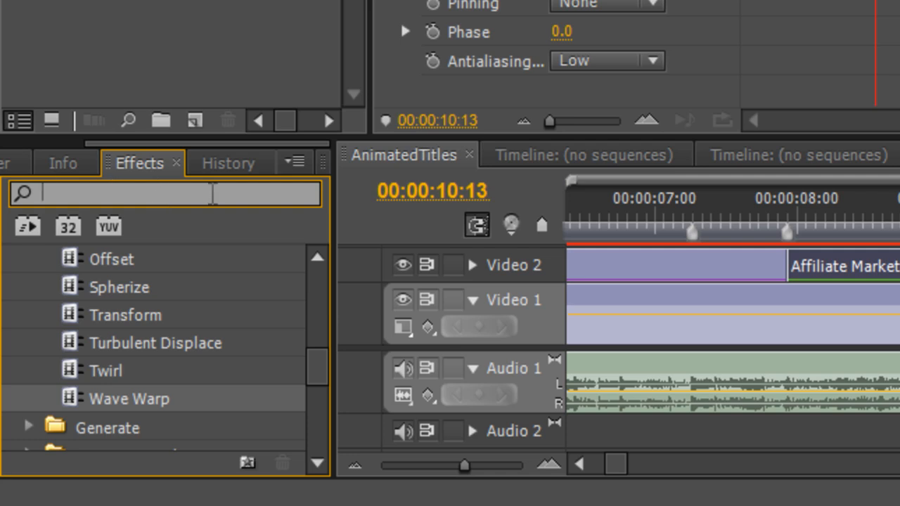
text(wave)
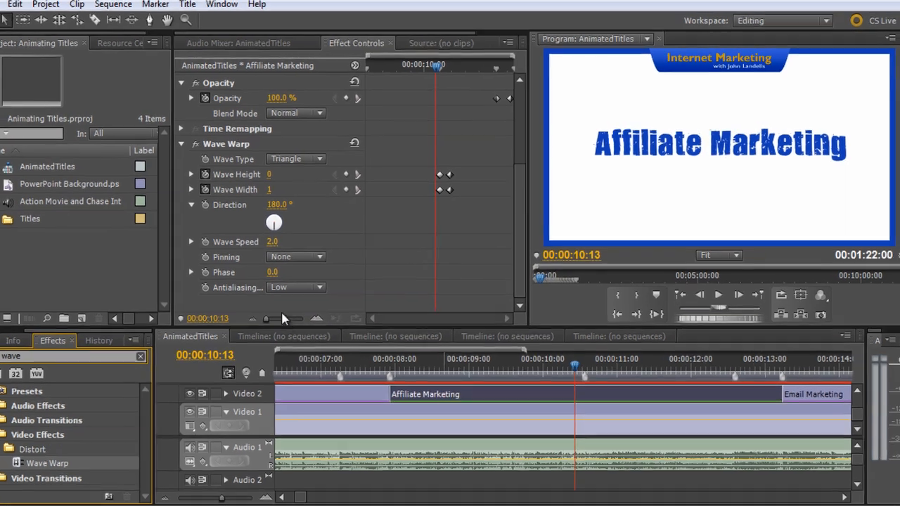
Play the Affiliate Marketing title from 00:00:10:13 through its Wave Warp keyframes and return the playhead to 00:00:10:17
drag(277, 312, 305, 314)
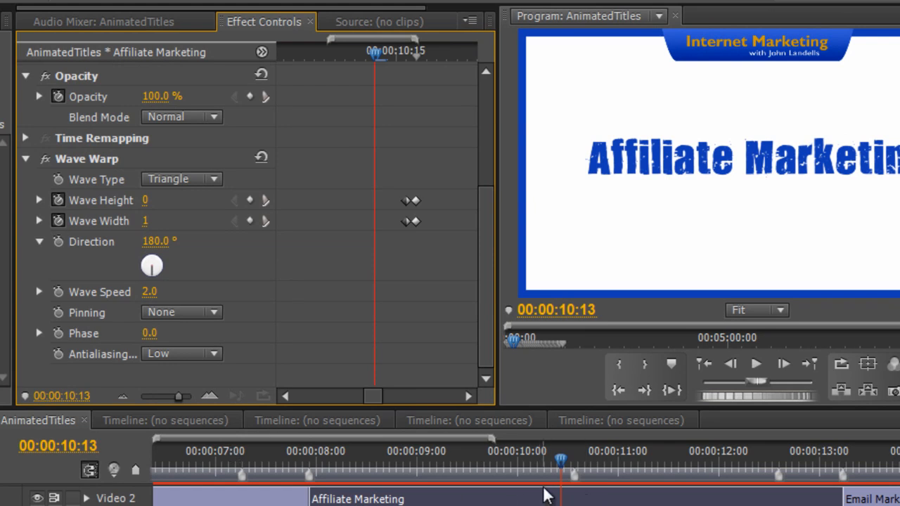
key(space)
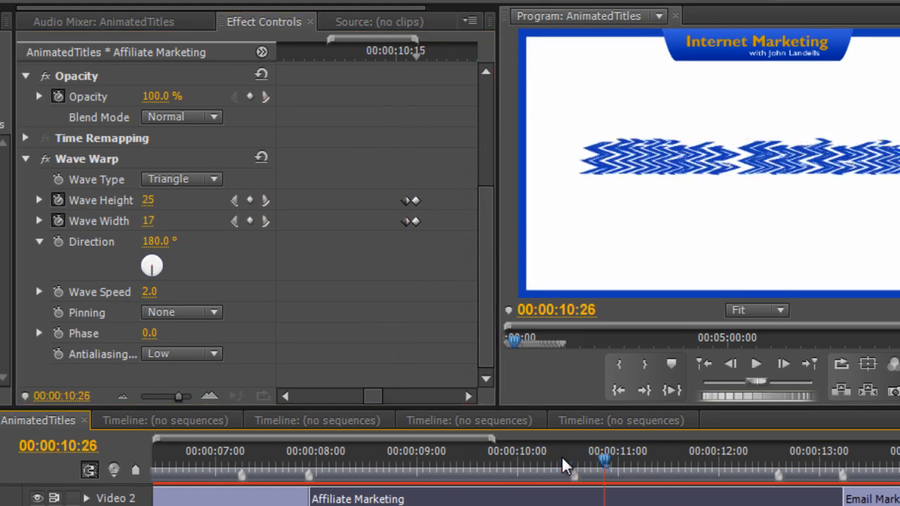
click(468, 395)
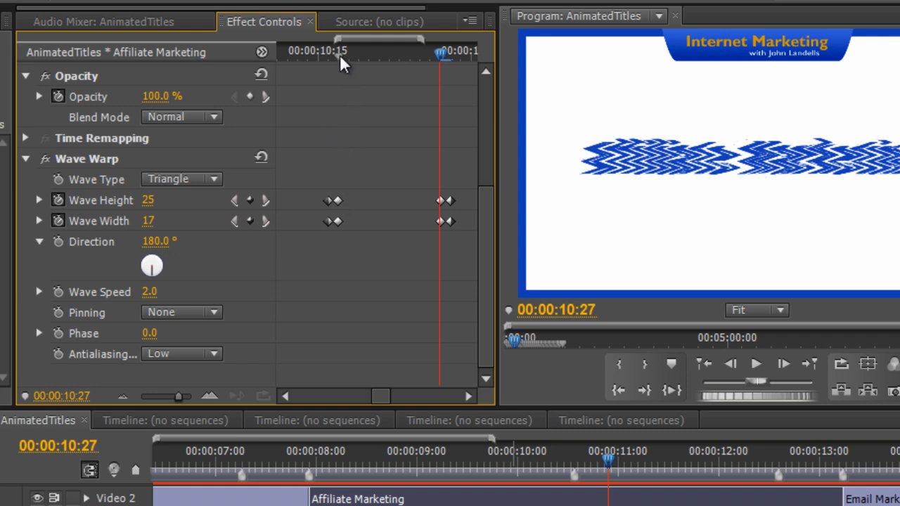
drag(442, 57, 343, 69)
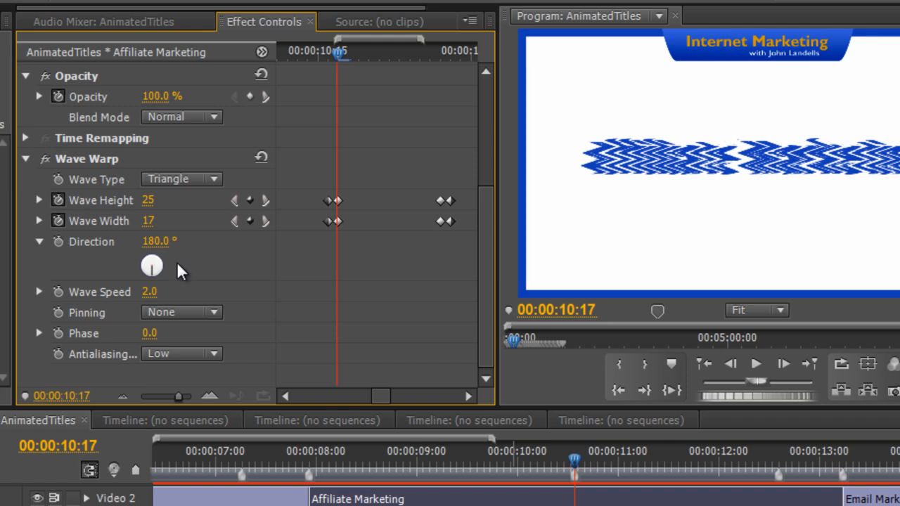
Try the Sine, Square, Triangle and Sawtooth wave types on the Affiliate Marketing title's Wave Warp effect
click(215, 180)
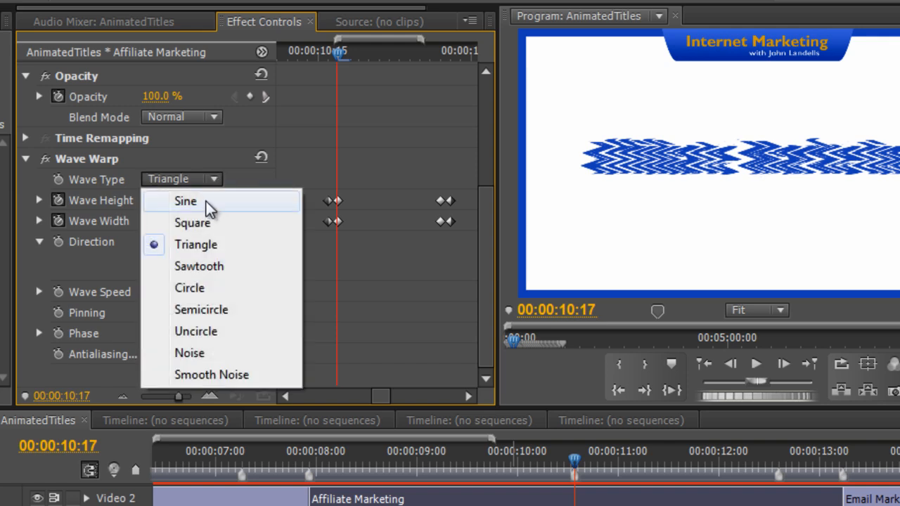
click(186, 201)
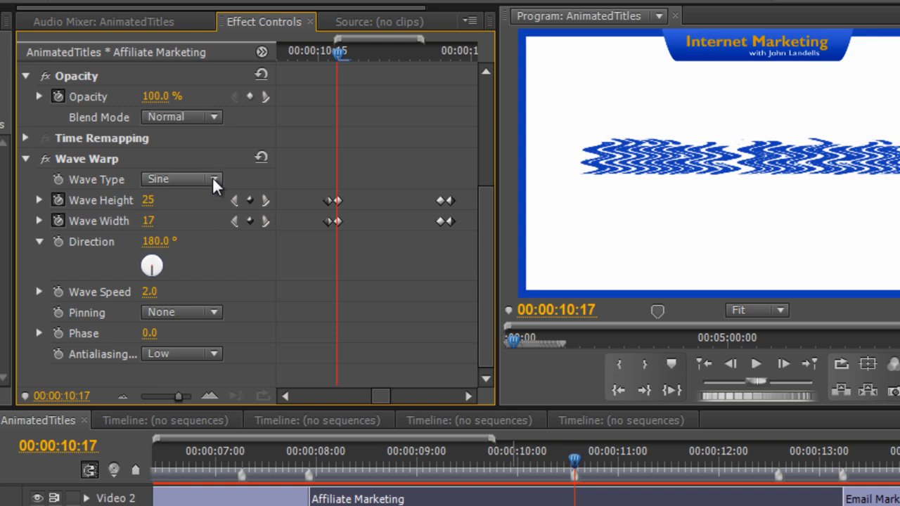
click(215, 182)
click(213, 222)
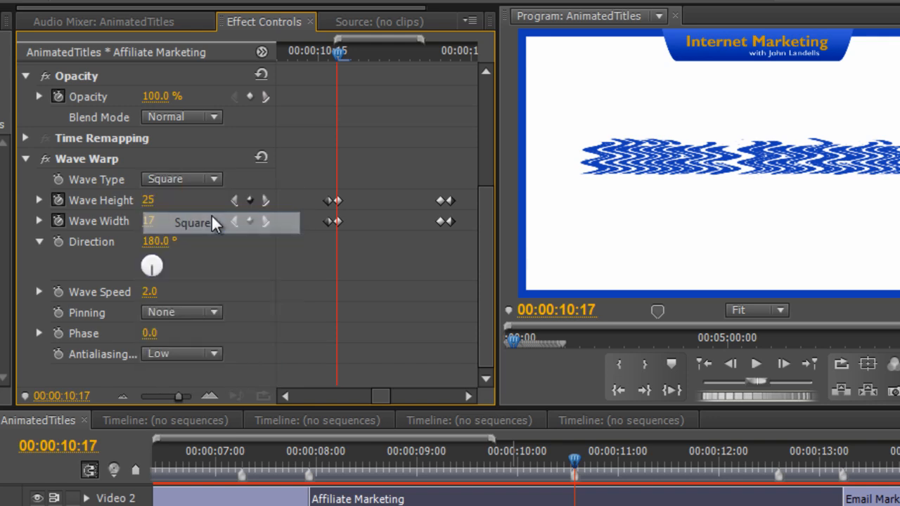
click(216, 180)
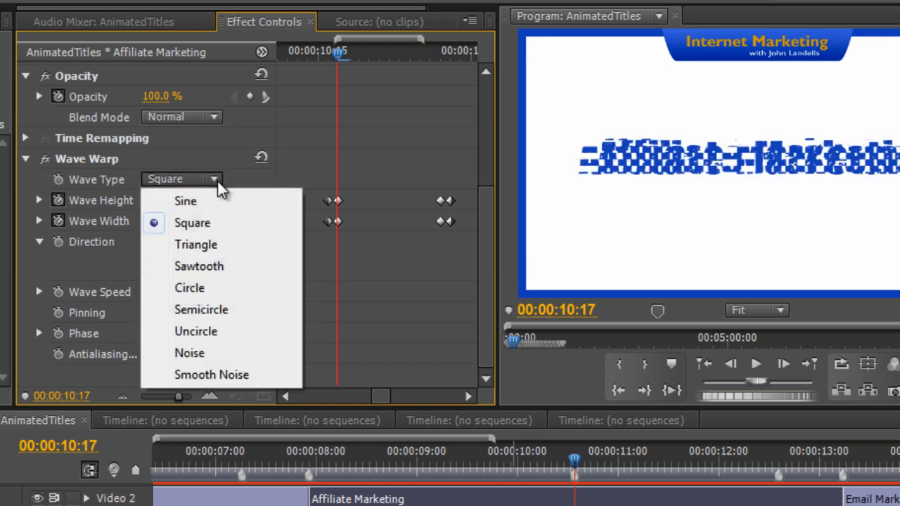
click(215, 244)
click(215, 180)
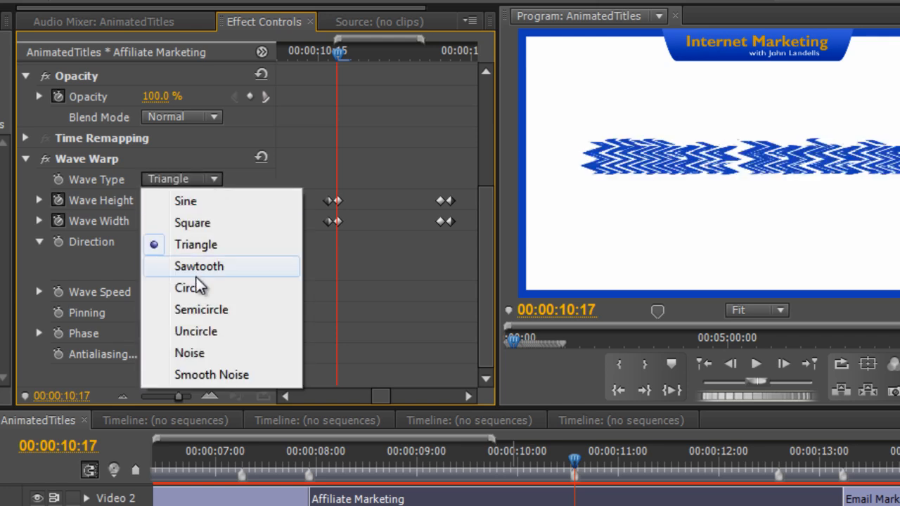
click(198, 270)
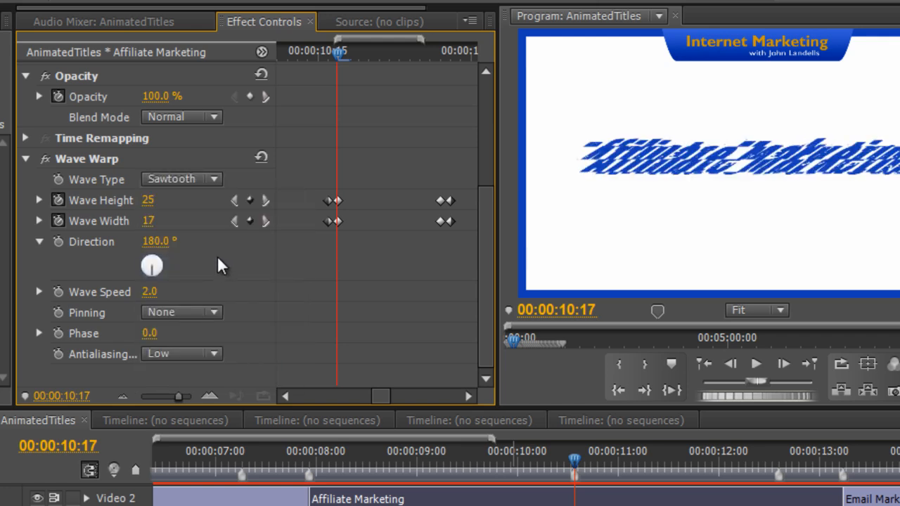
Try the Circle, Semicircle, Uncircle and Noise wave types on the title's Wave Warp effect
click(216, 179)
click(198, 288)
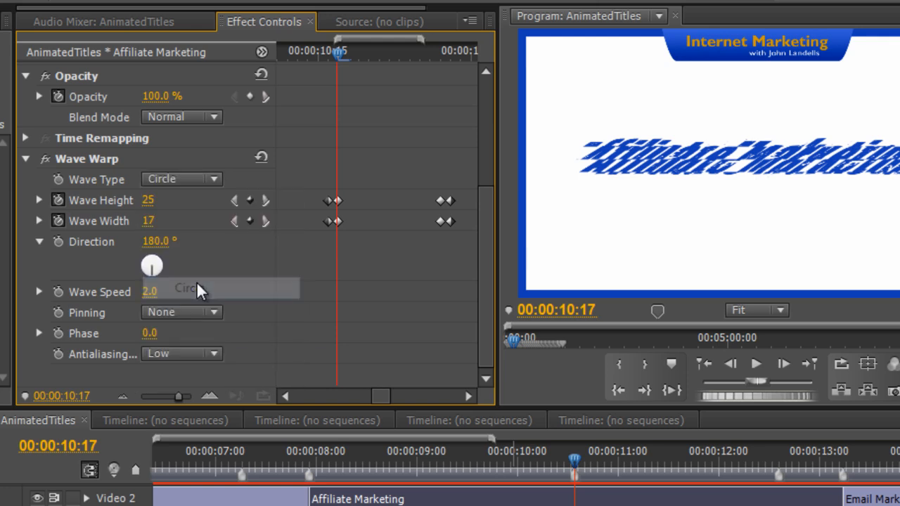
click(217, 184)
click(214, 310)
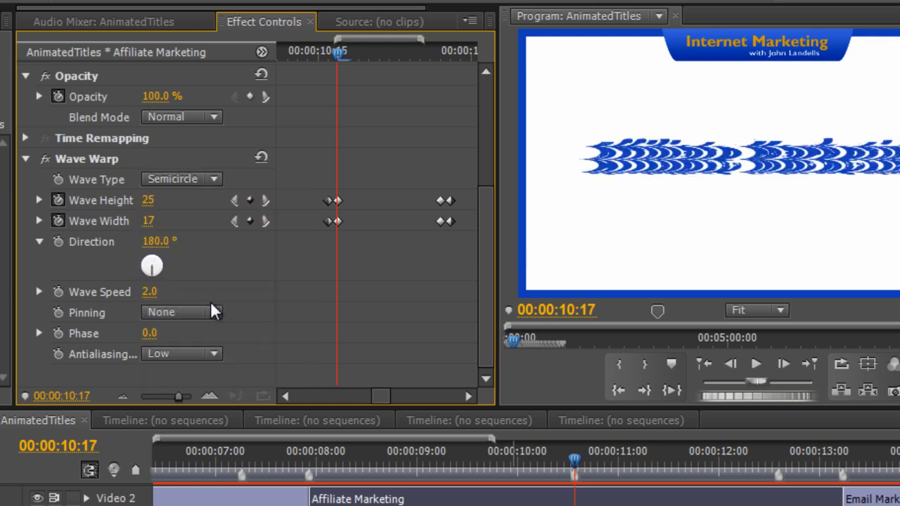
click(216, 179)
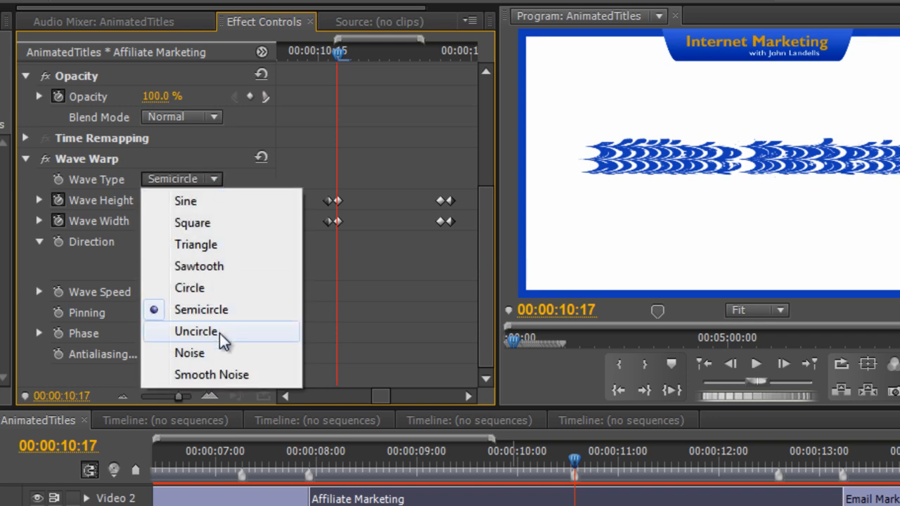
click(197, 331)
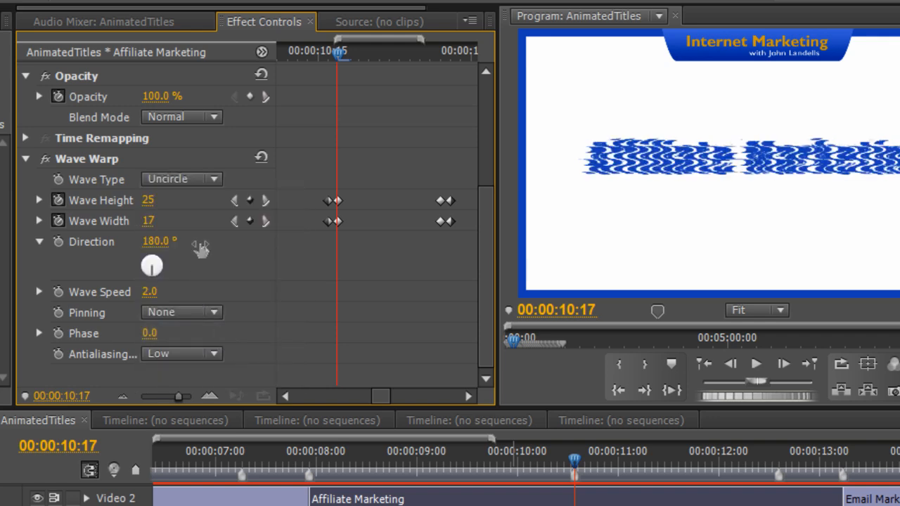
click(215, 178)
click(215, 351)
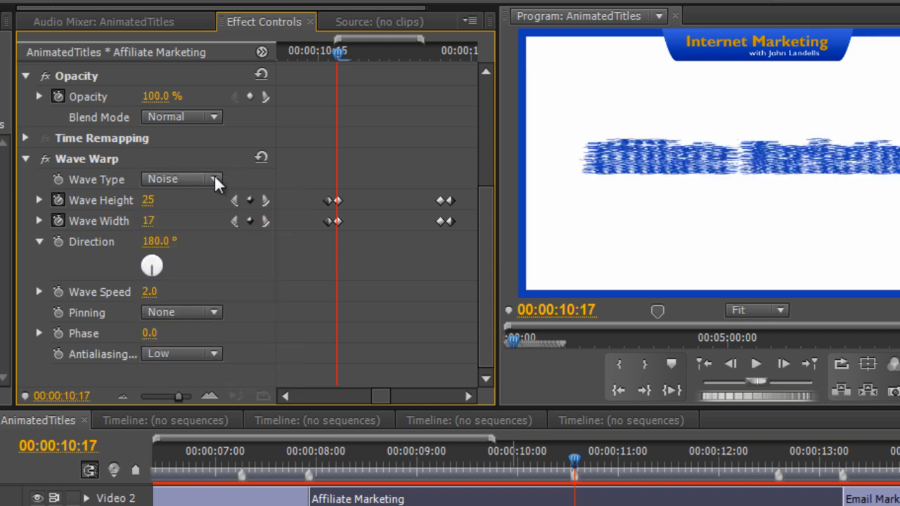
Save the project and play the title's Noise distortion twice, from 00:00:10:03 and from earlier in the clip
key(ctrl+s)
click(529, 469)
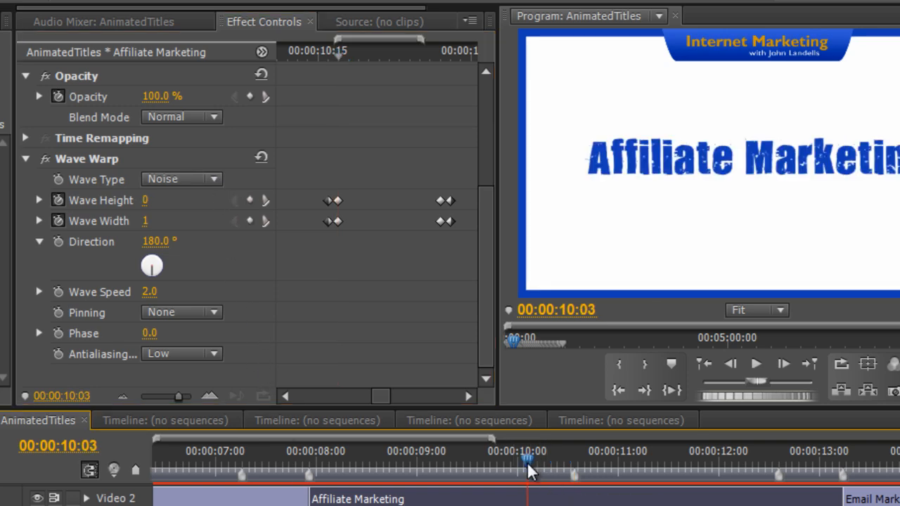
key(space)
key(space)
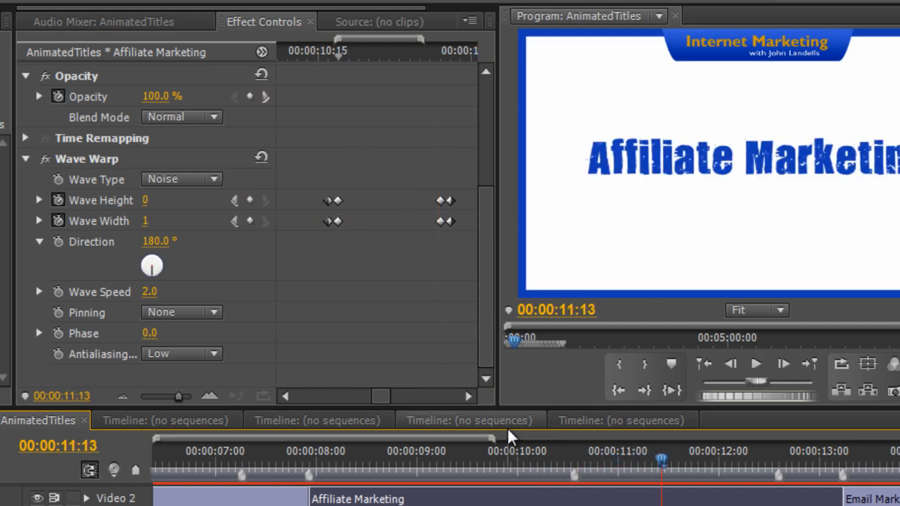
click(401, 469)
key(space)
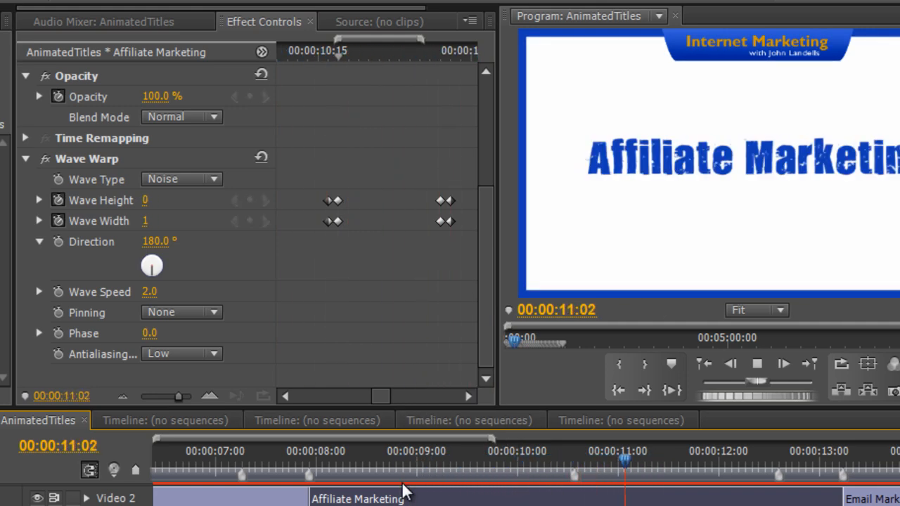
key(space)
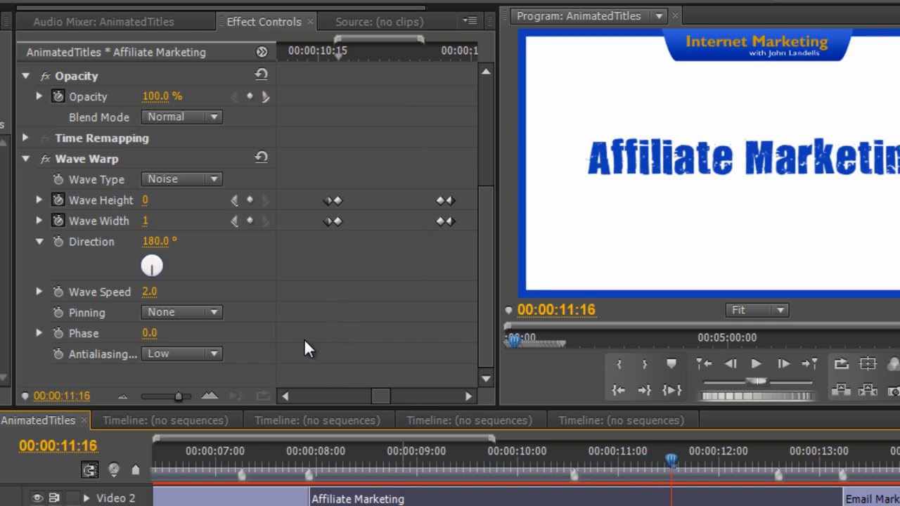
Try the Smooth Noise wave type with the playhead at 00:00:10:20 and play the distortion from about 00:00:10:09
drag(671, 464, 583, 465)
click(210, 180)
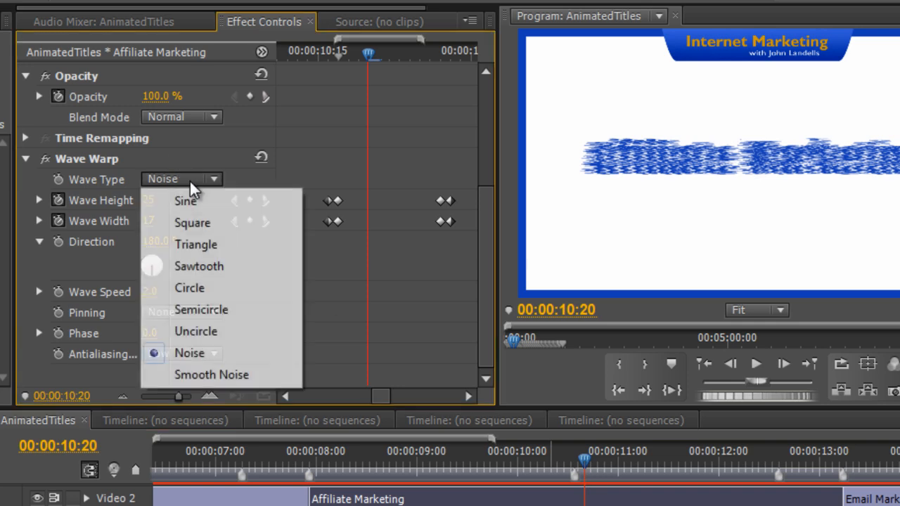
click(204, 379)
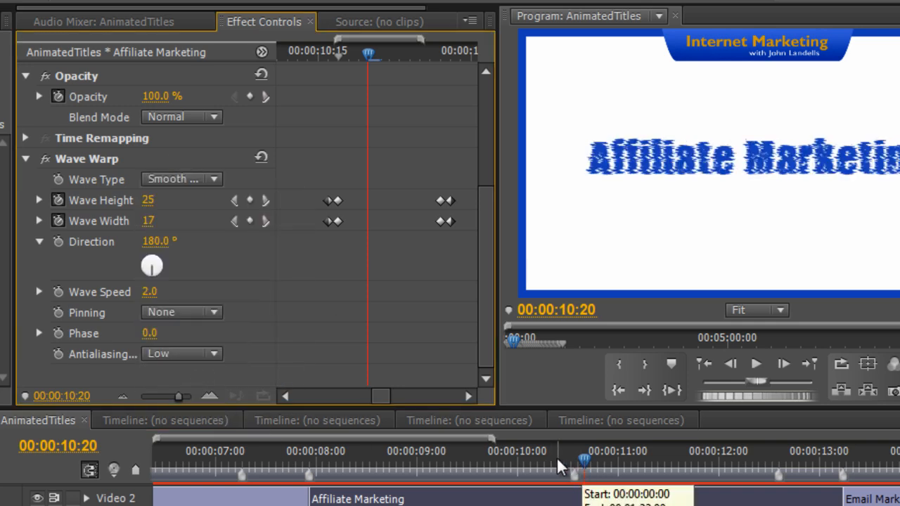
mouse_move(368, 59)
mouse_down()
mouse_move(443, 60)
mouse_move(367, 63)
mouse_move(427, 59)
mouse_move(379, 60)
mouse_up()
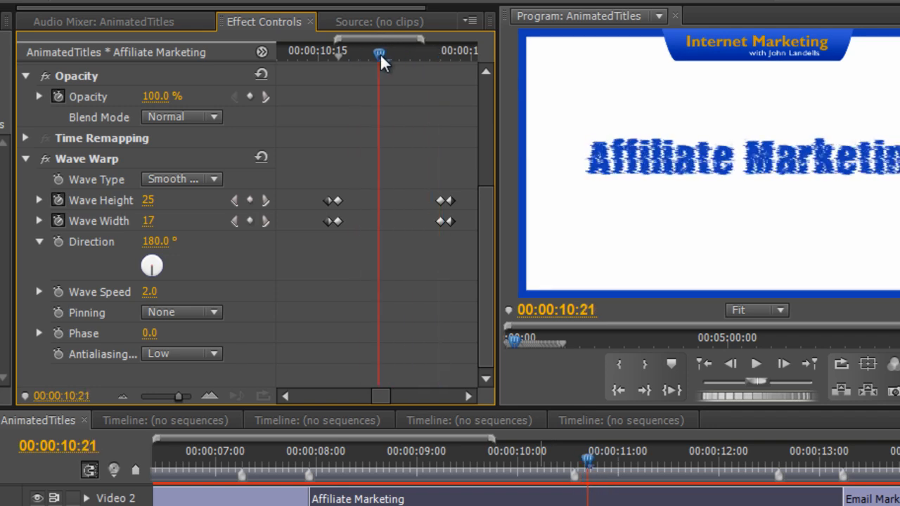
click(547, 467)
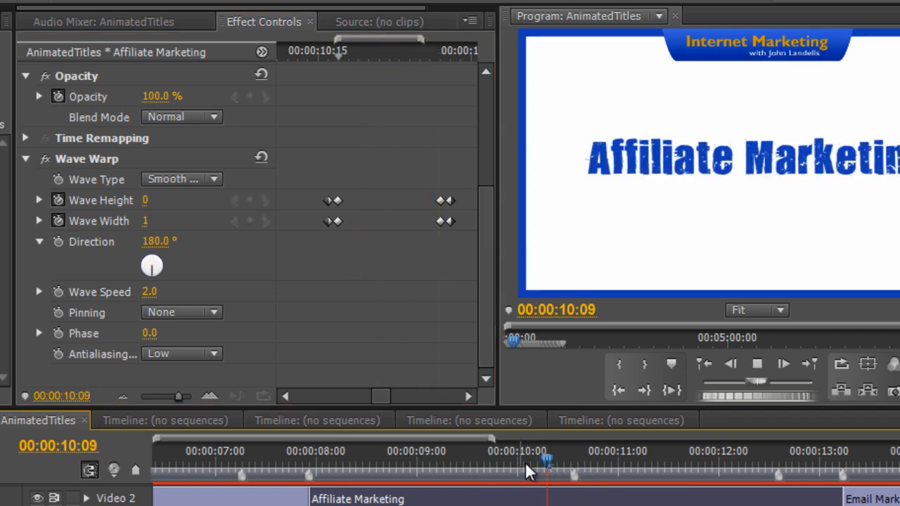
key(space)
key(space)
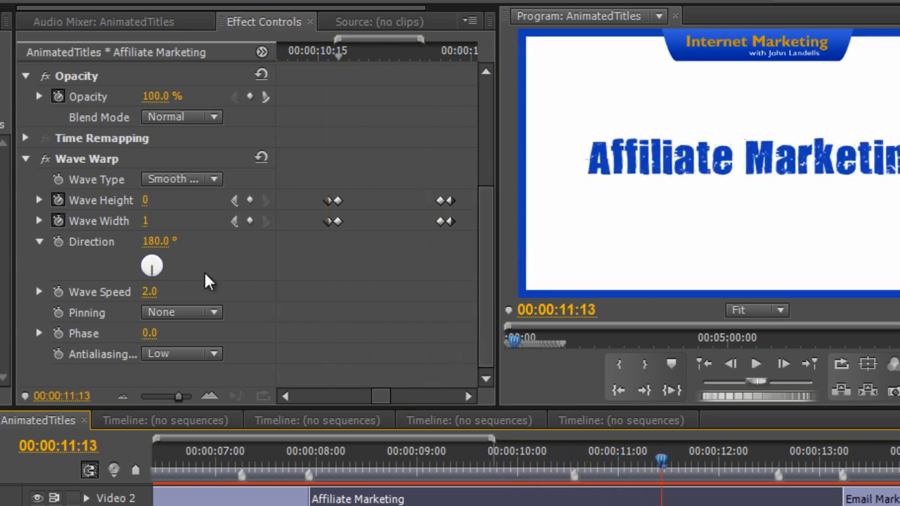
Set the Wave Warp wave type back to Triangle with the playhead at 00:00:10:22
click(388, 59)
click(212, 180)
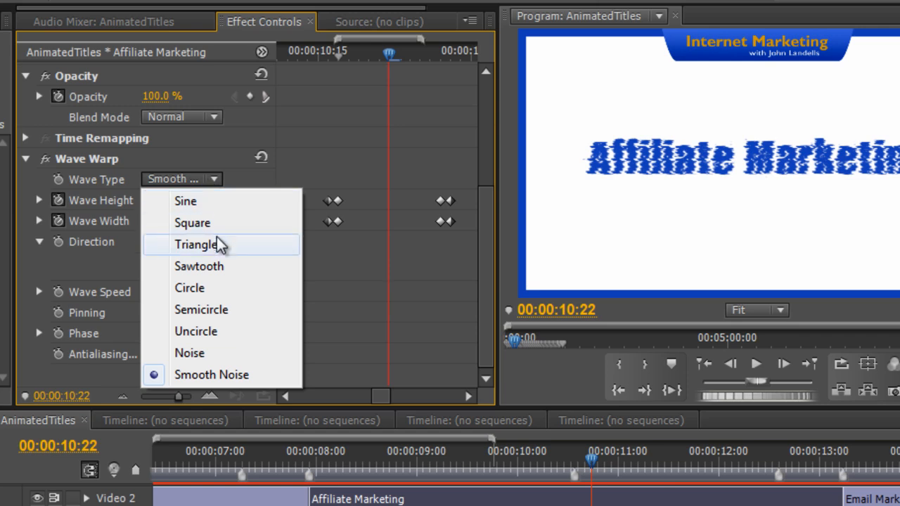
click(219, 246)
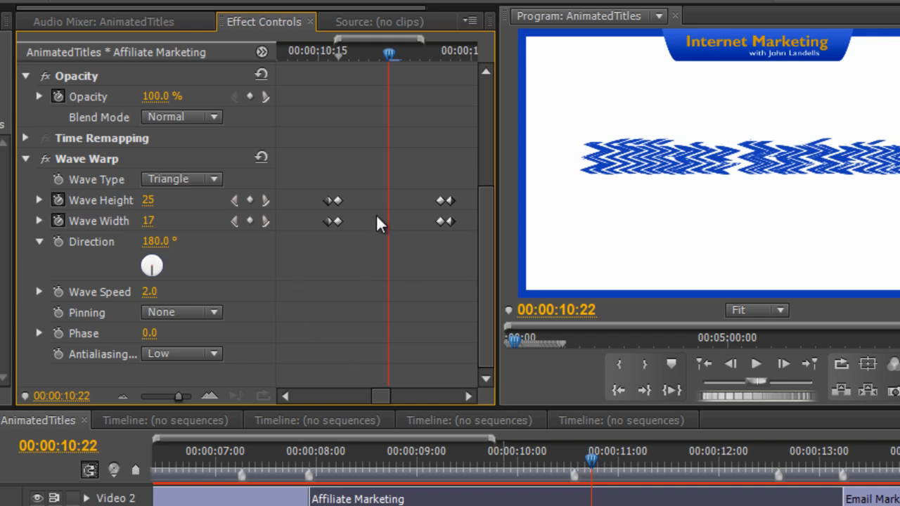
Examine the Wave Height and Wave Width keyframes that start the distortion by stepping between 00:00:10:17 and 00:00:10:16
click(348, 55)
drag(350, 61, 340, 62)
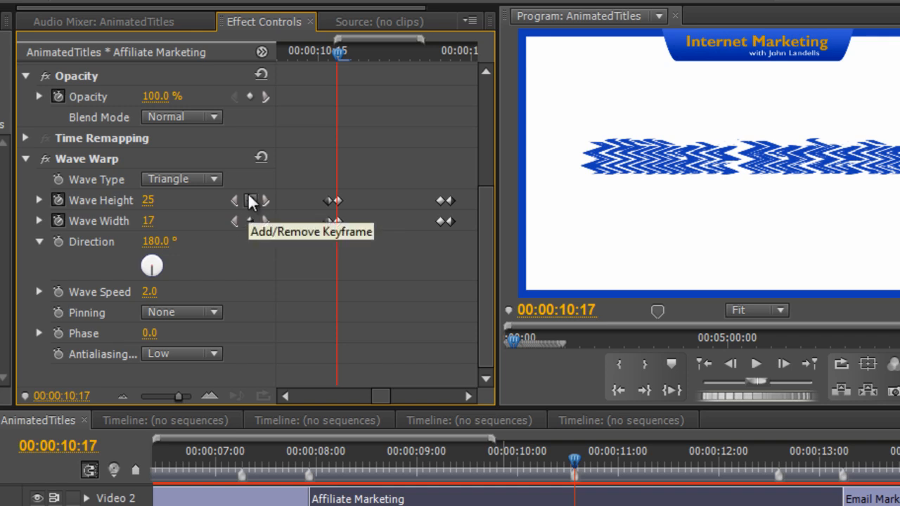
click(250, 220)
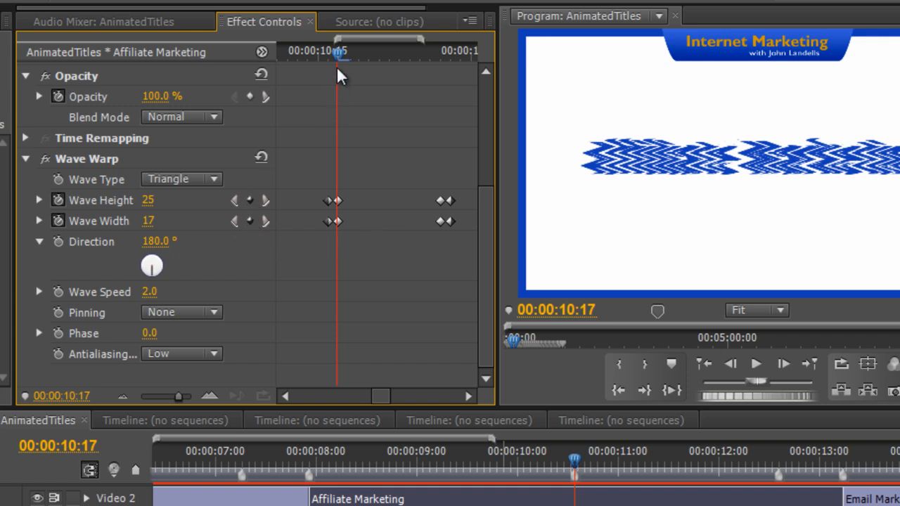
click(60, 420)
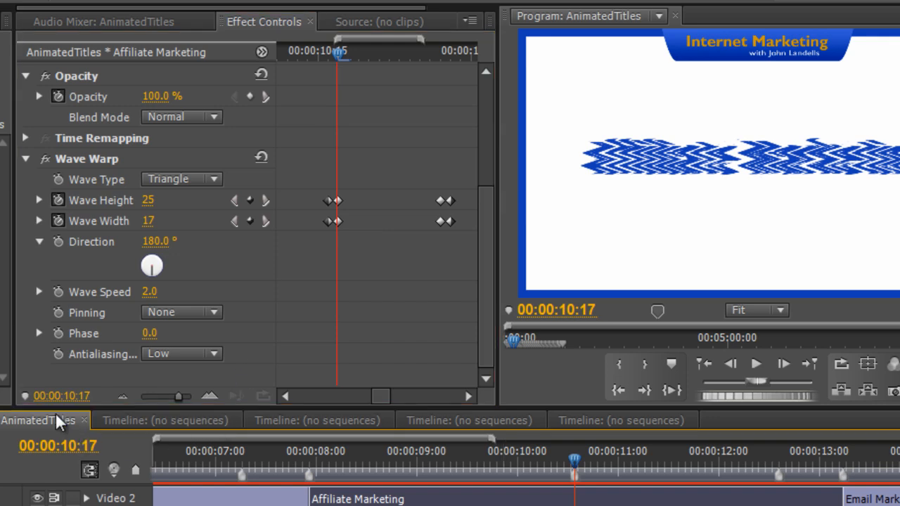
key(Left)
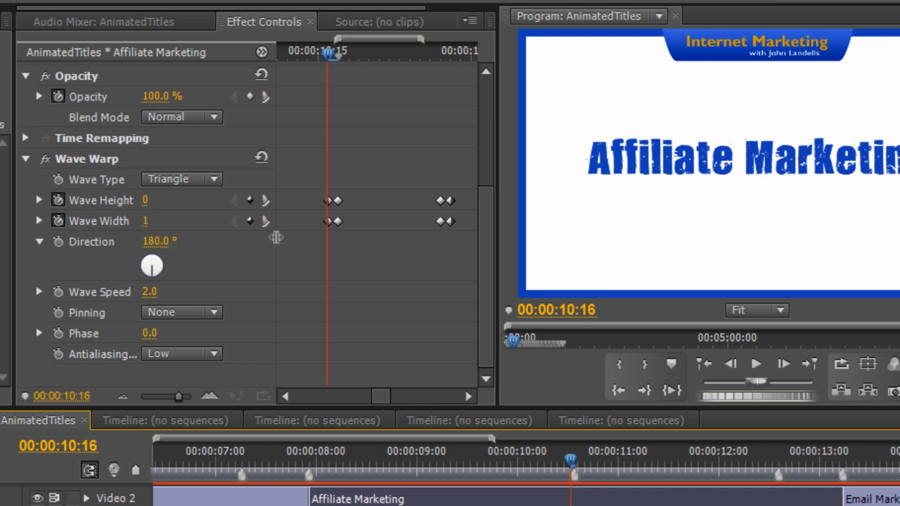
key(Right)
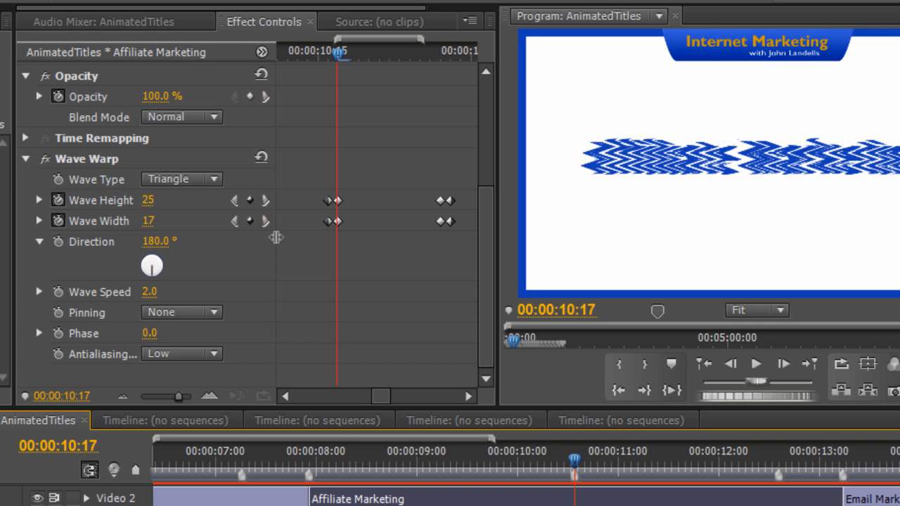
Examine the Wave Height and Wave Width keyframes that end the distortion by stepping between 00:00:10:27 and 00:00:10:28
click(440, 57)
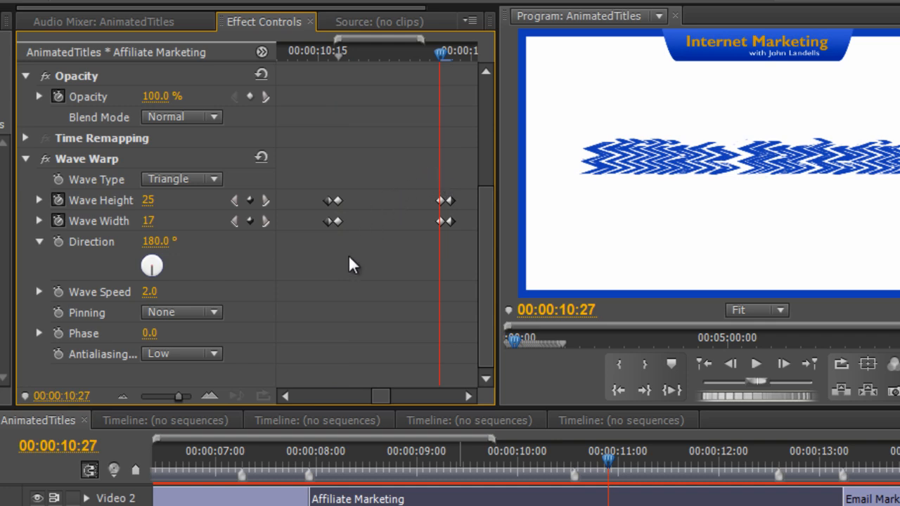
click(64, 421)
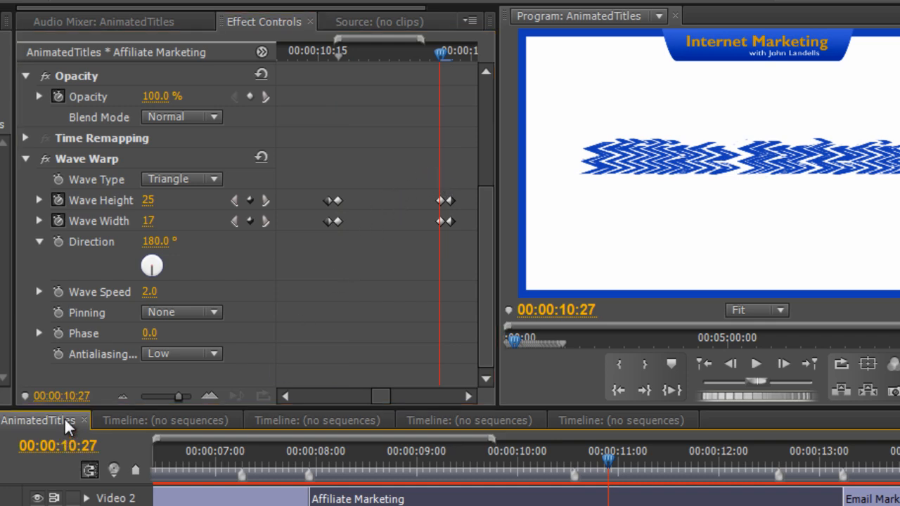
key(Right)
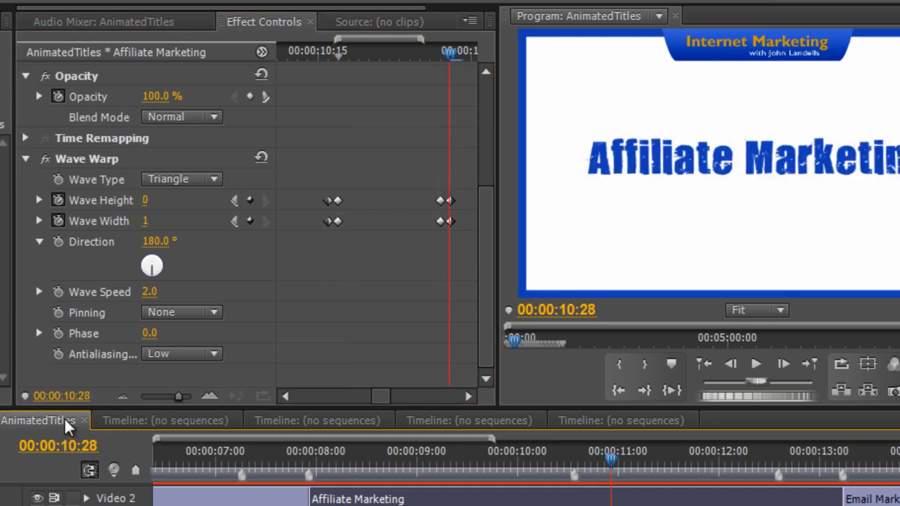
key(Left)
key(Right)
key(Left)
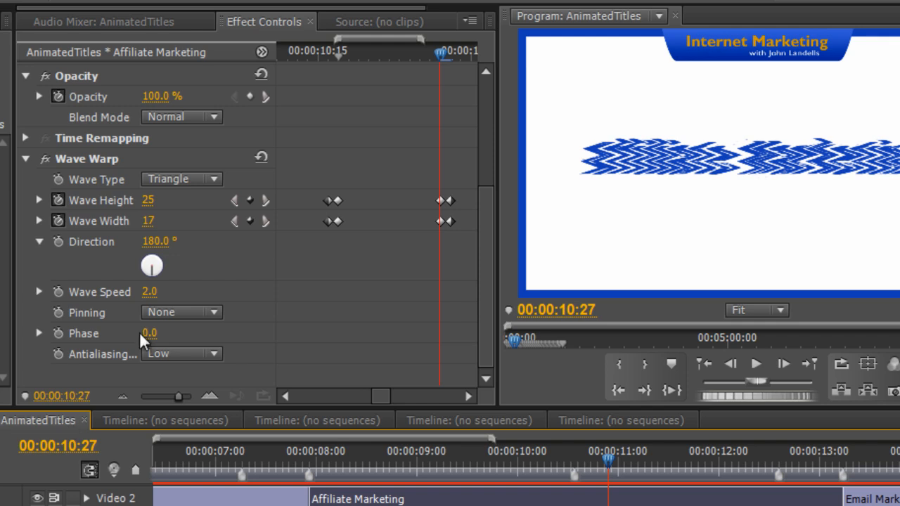
Select all of Wave Warp's Wave Height and Wave Width keyframes and place the playhead at 00:00:10:17
right_click(98, 165)
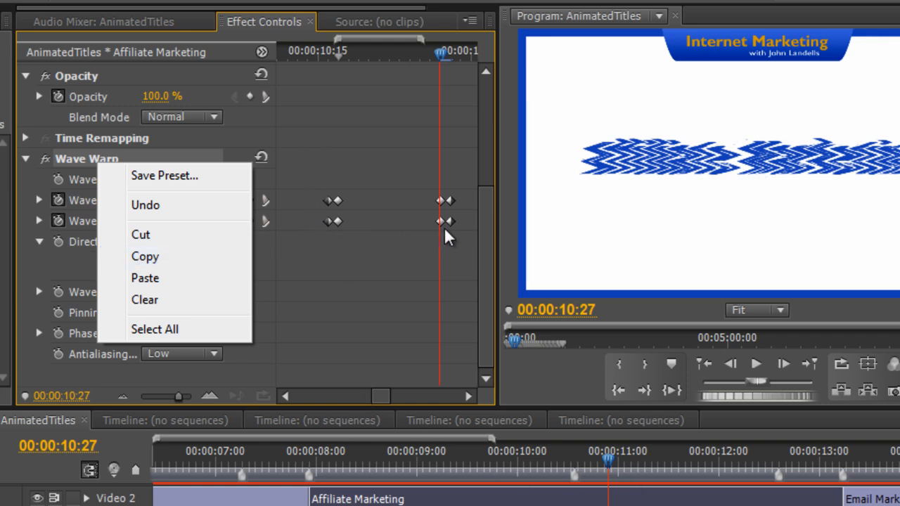
click(285, 205)
drag(300, 177, 464, 243)
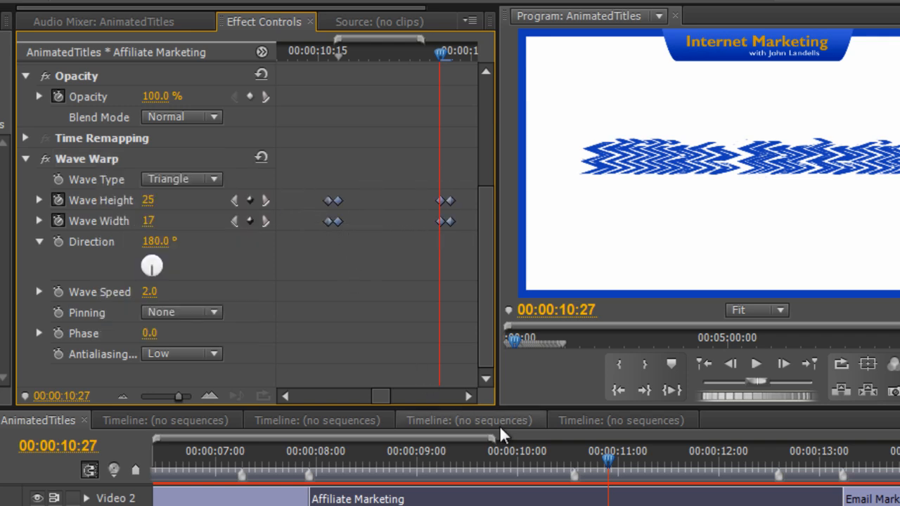
click(575, 464)
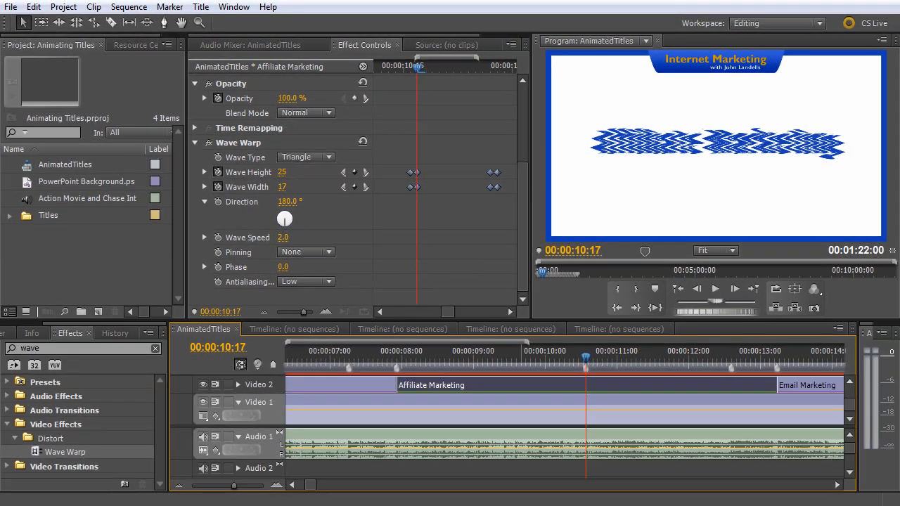
click(218, 485)
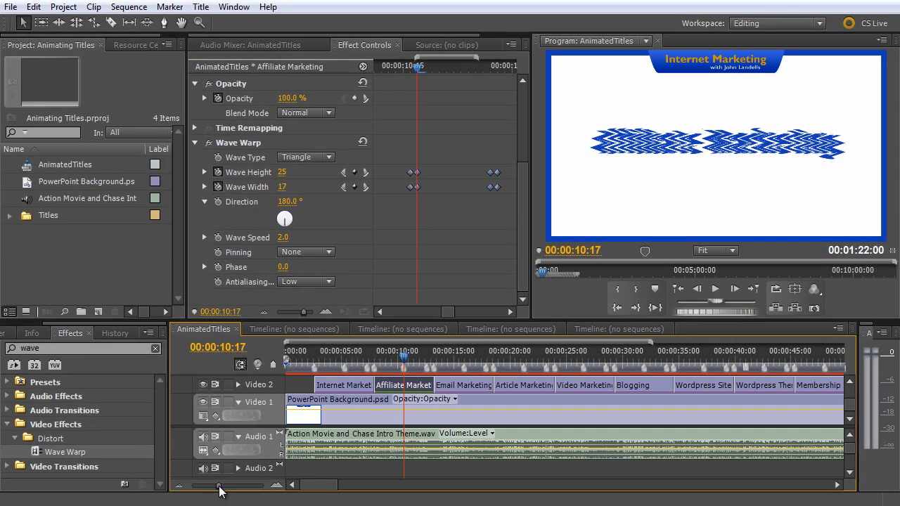